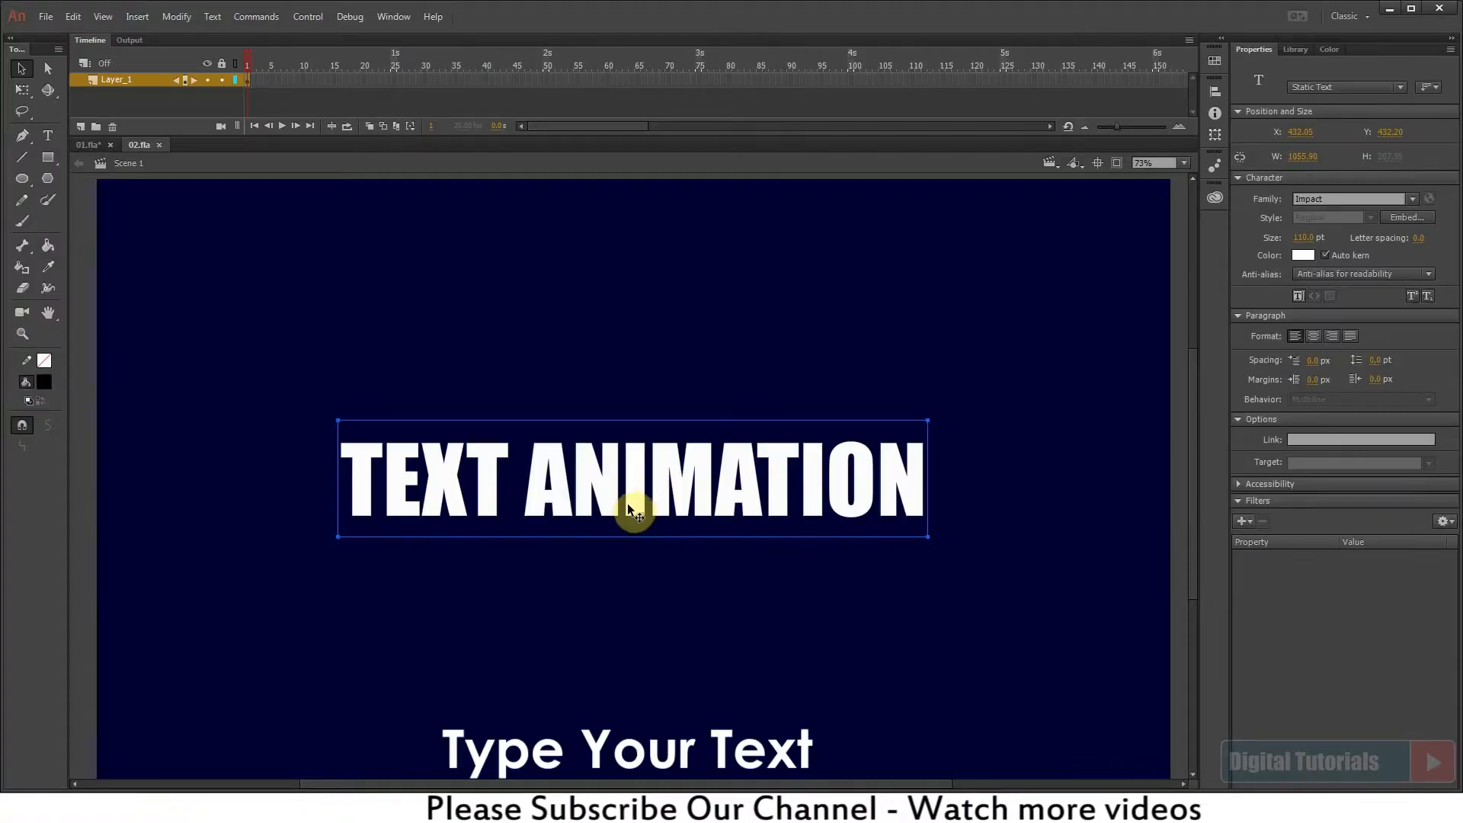
Convert the TEXT ANIMATION title into a graphic symbol named "text animation"
{"action": "key", "text": "F8"}
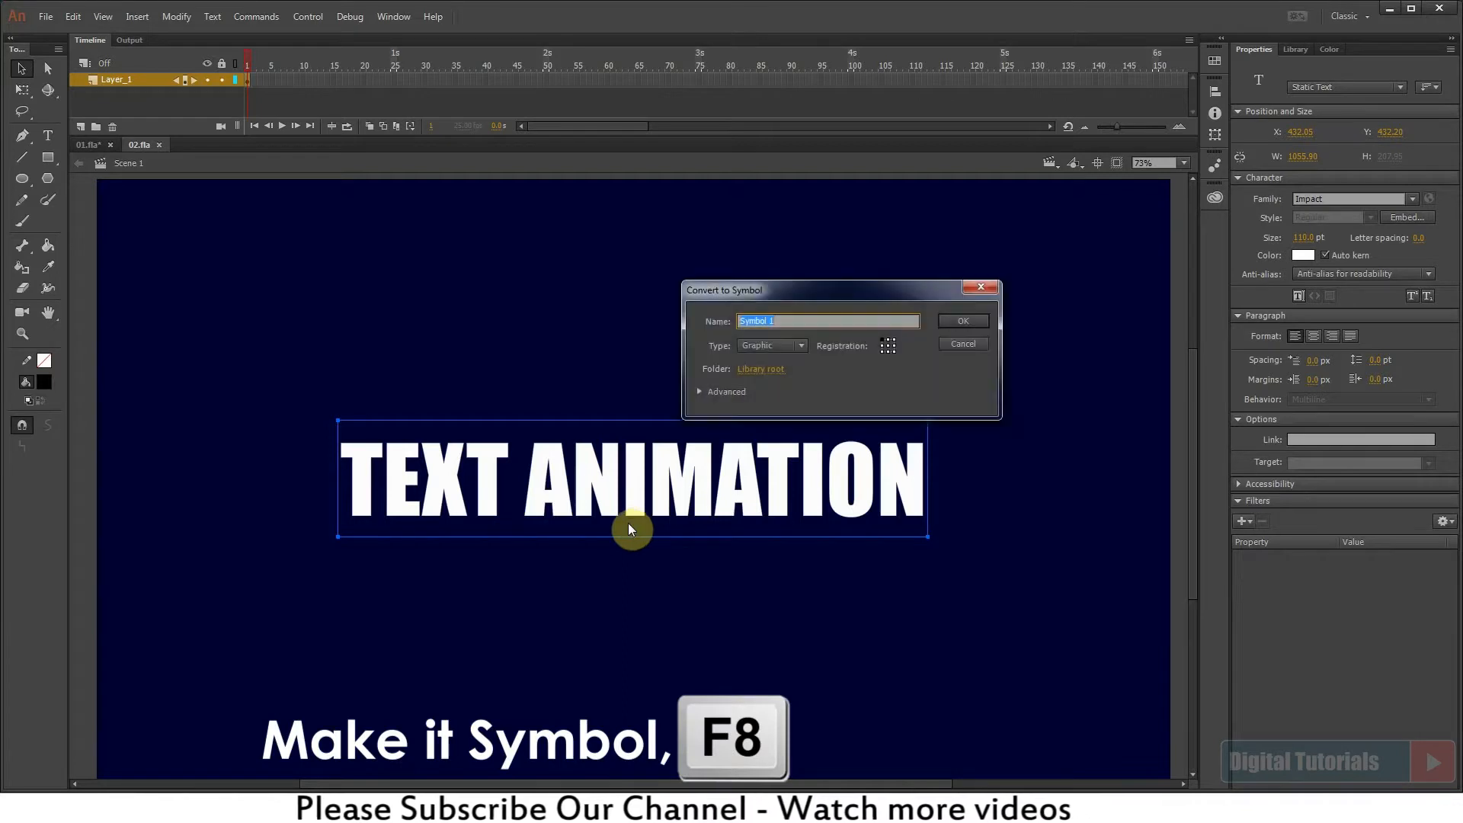
{"action": "type", "text": "tex"}
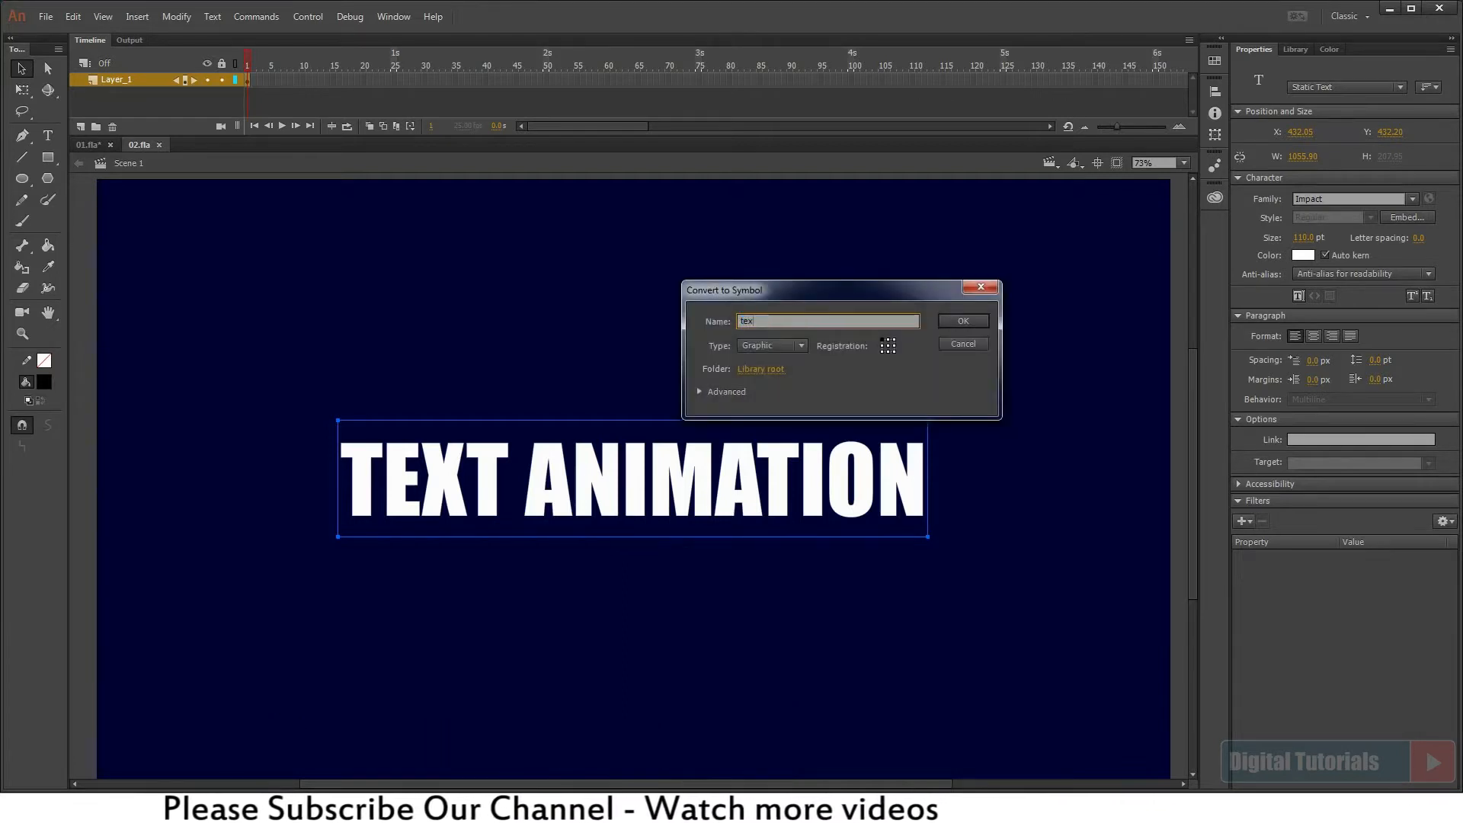
{"action": "type", "text": "t animation"}
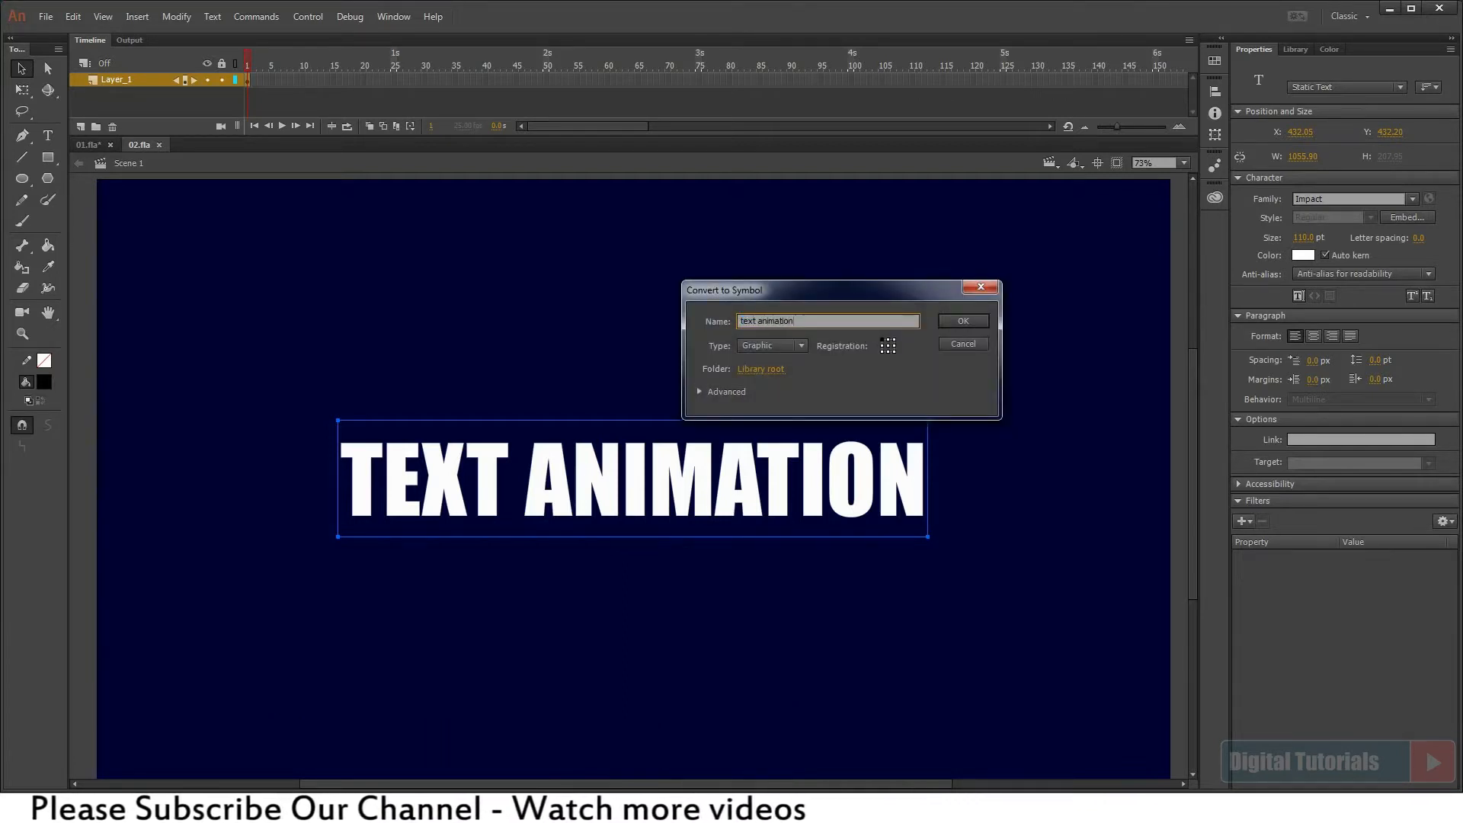
{"action": "left_click", "coordinate": [953, 321]}
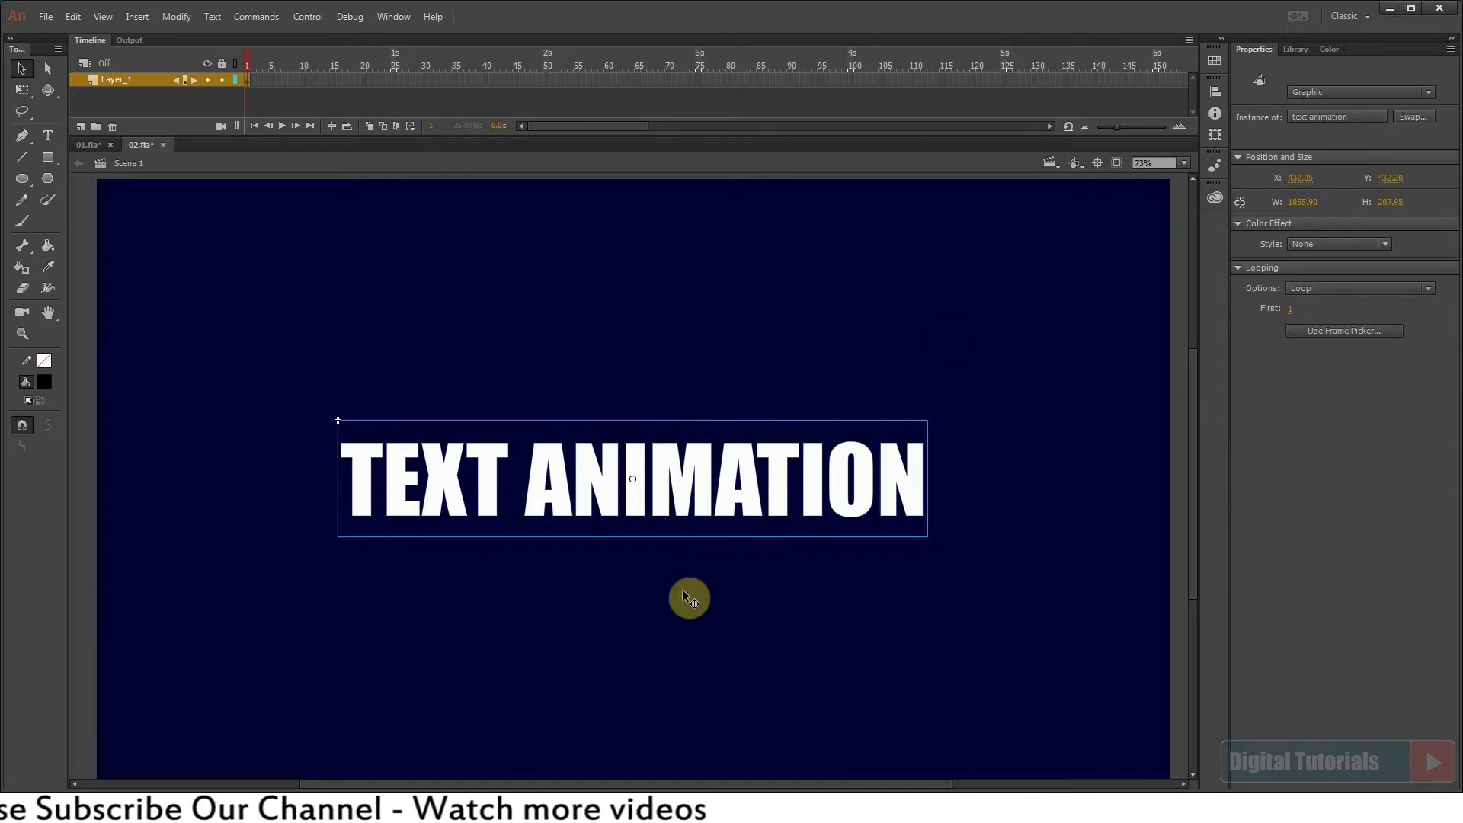
Inside the text animation symbol, break the title apart into separate letters and further into editable shapes
{"action": "double_click", "coordinate": [565, 485]}
{"action": "left_click", "coordinate": [245, 454]}
{"action": "left_click_drag", "start_coordinate": [249, 403], "coordinate": [1080, 652]}
{"action": "key", "text": "ctrl+b"}
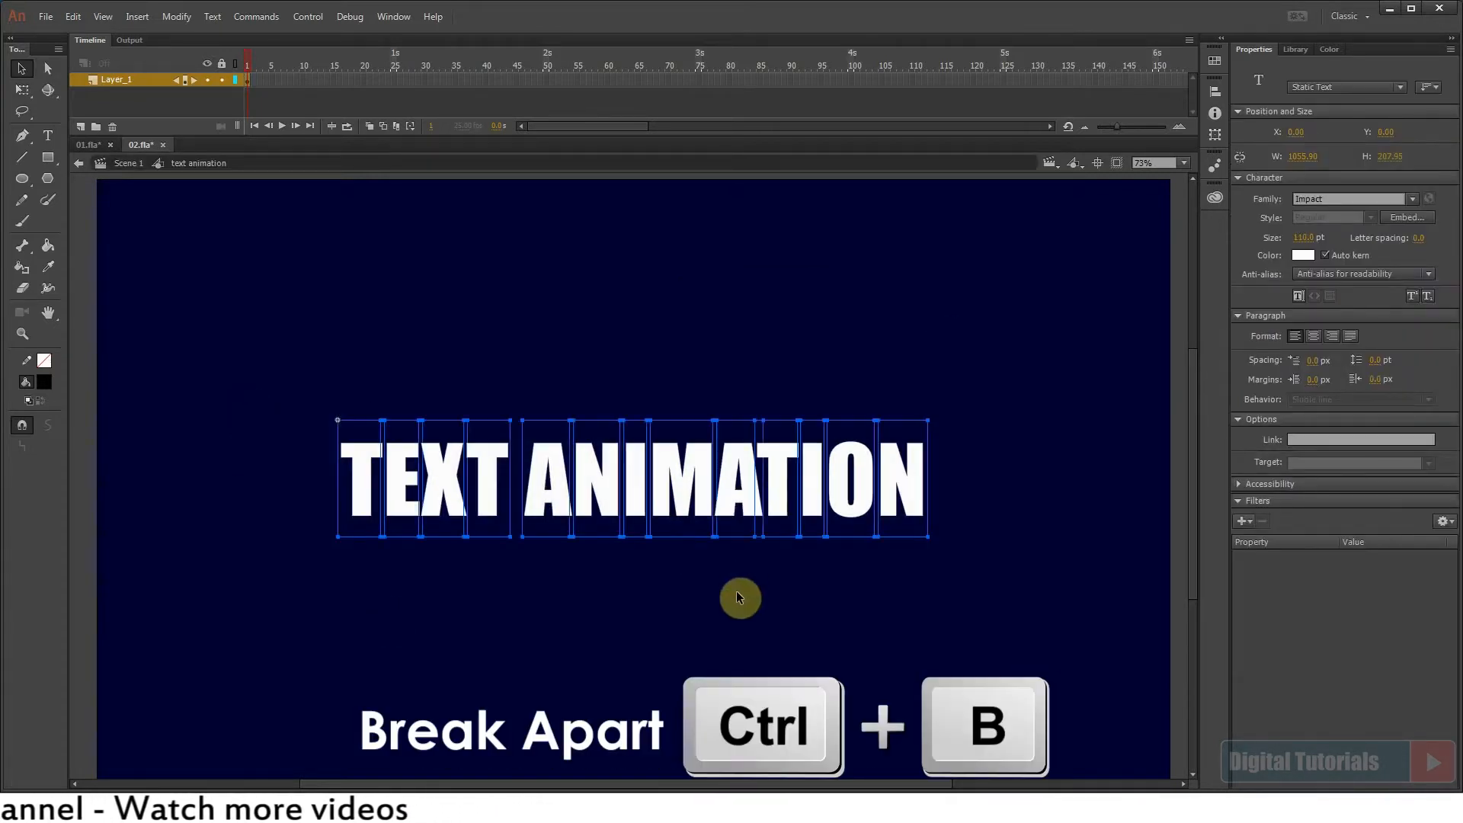
{"action": "left_click", "coordinate": [661, 630]}
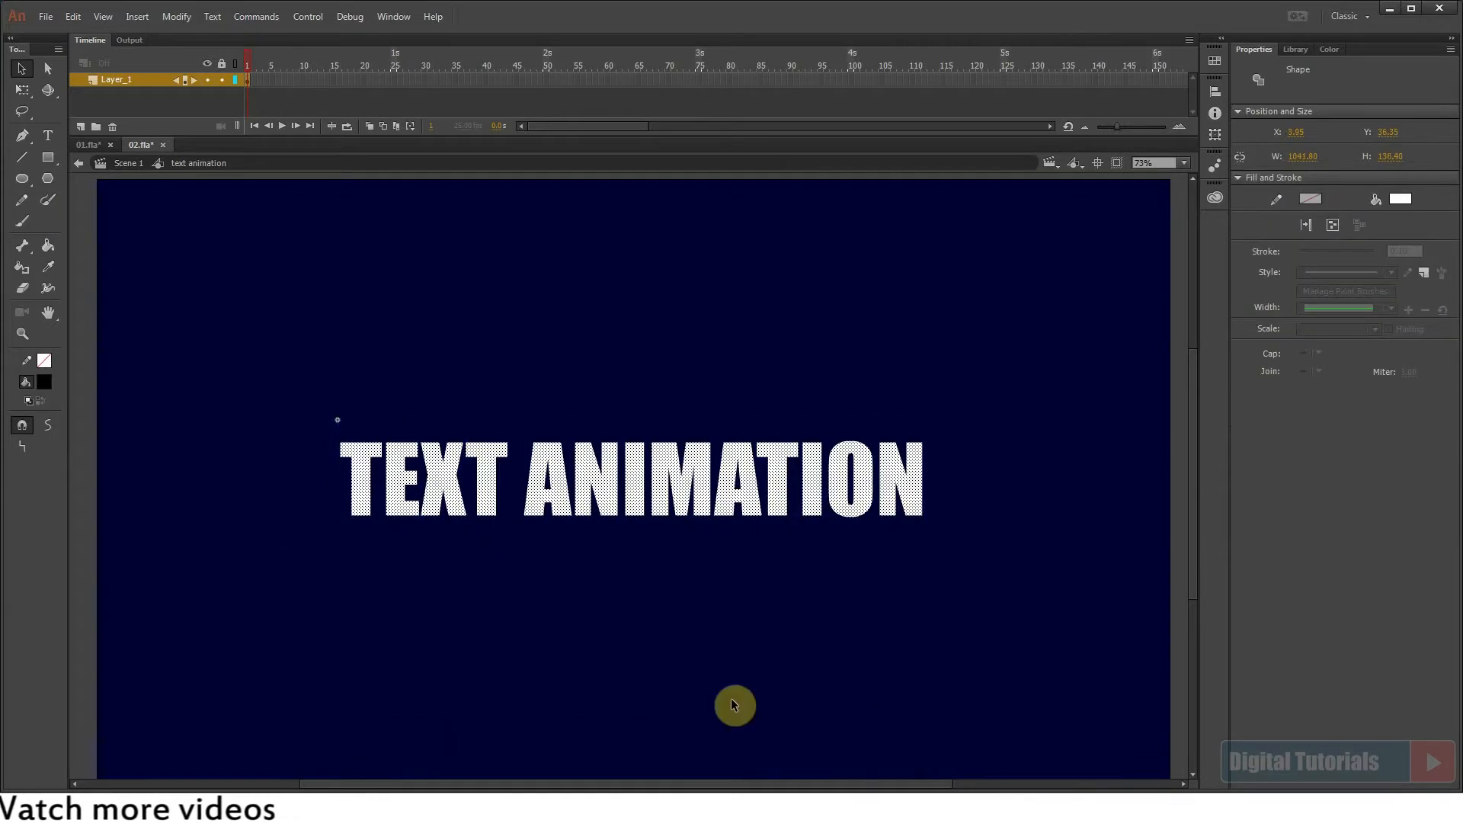
Convert the first two letter shapes, T and E, into separate graphic symbols named t and e
{"action": "left_click", "coordinate": [372, 501]}
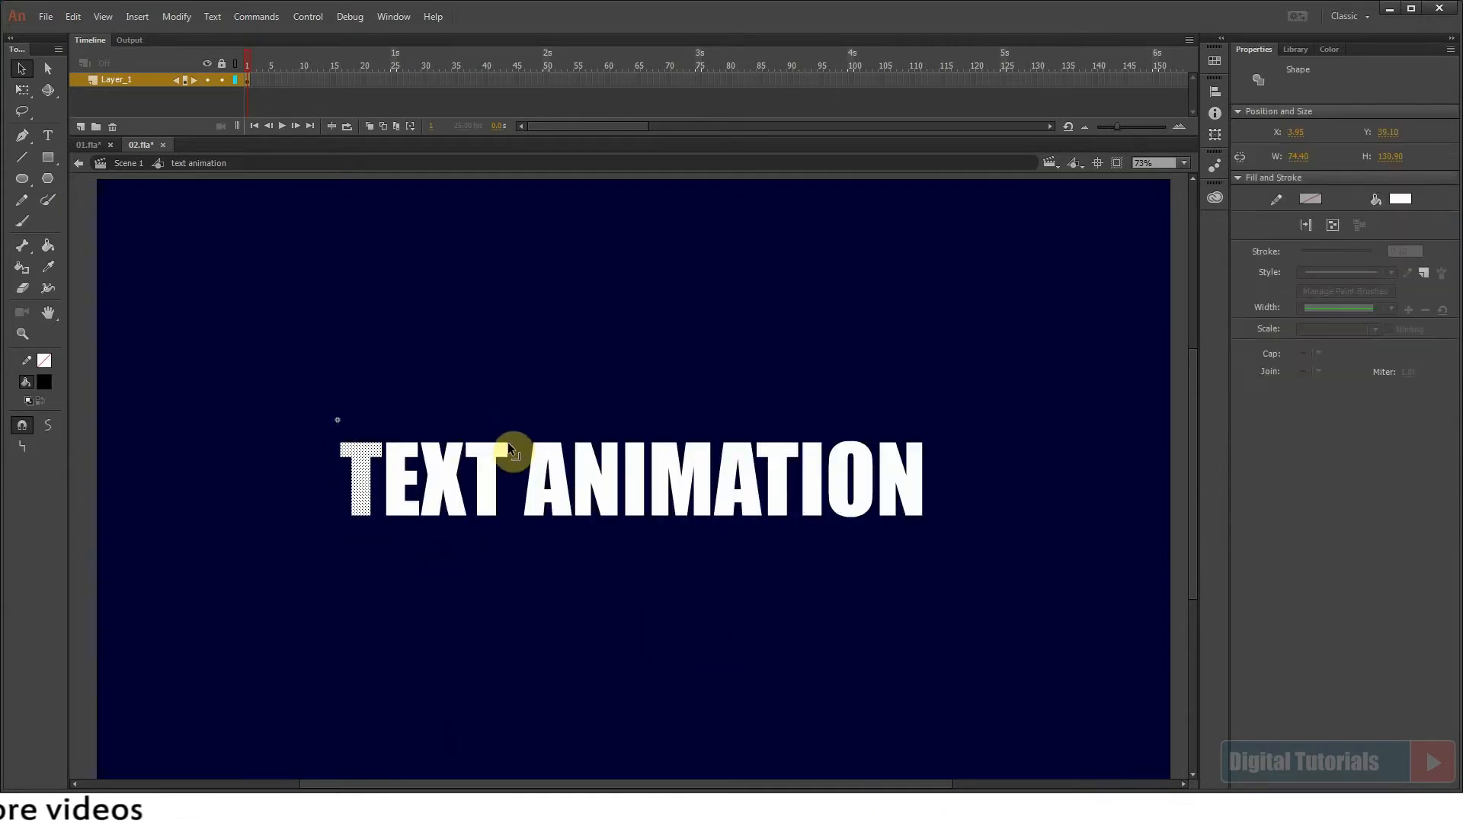
{"action": "key", "text": "F8"}
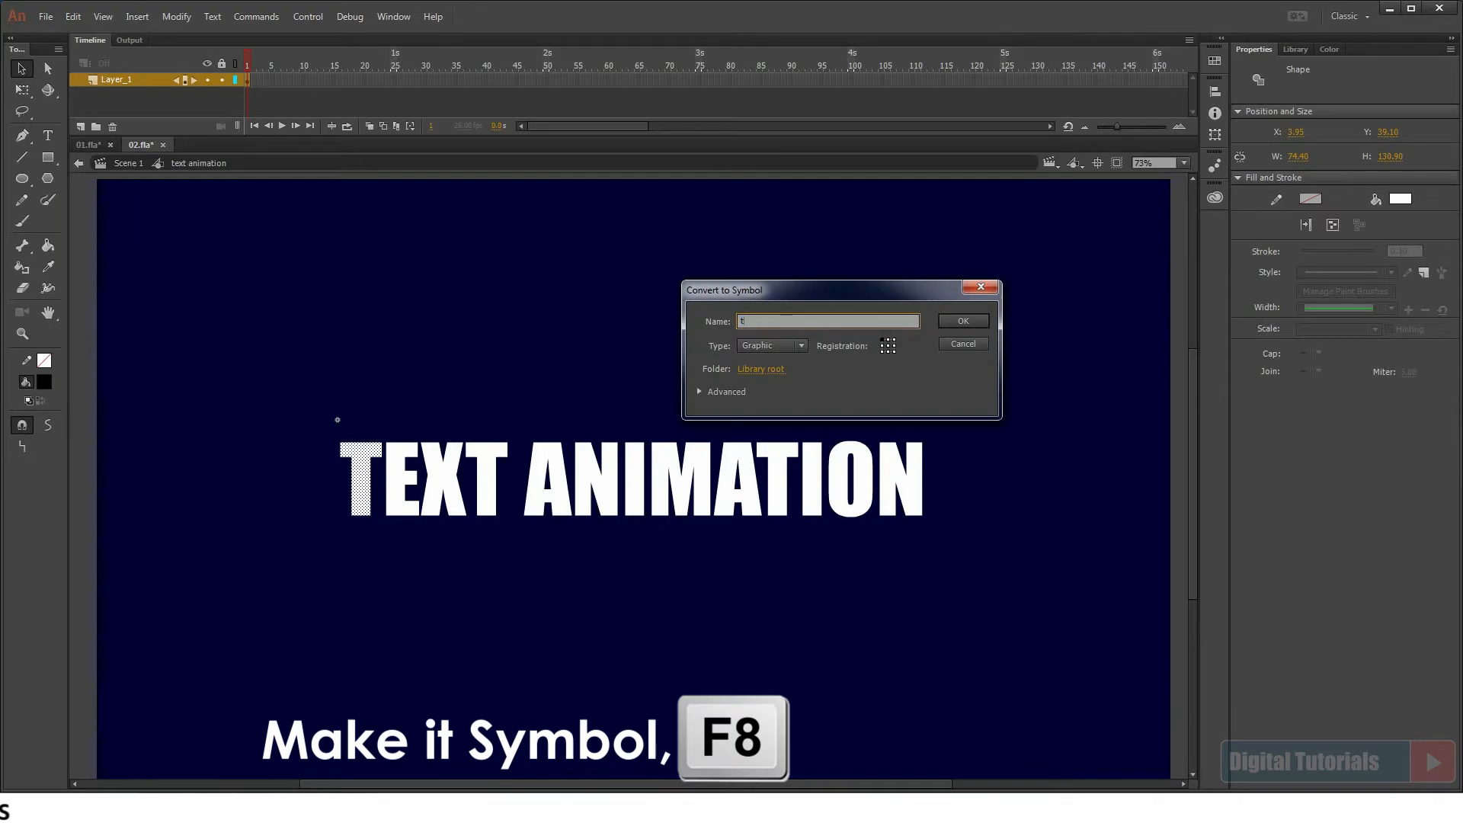
{"action": "key", "text": "Return"}
{"action": "left_click", "coordinate": [393, 497]}
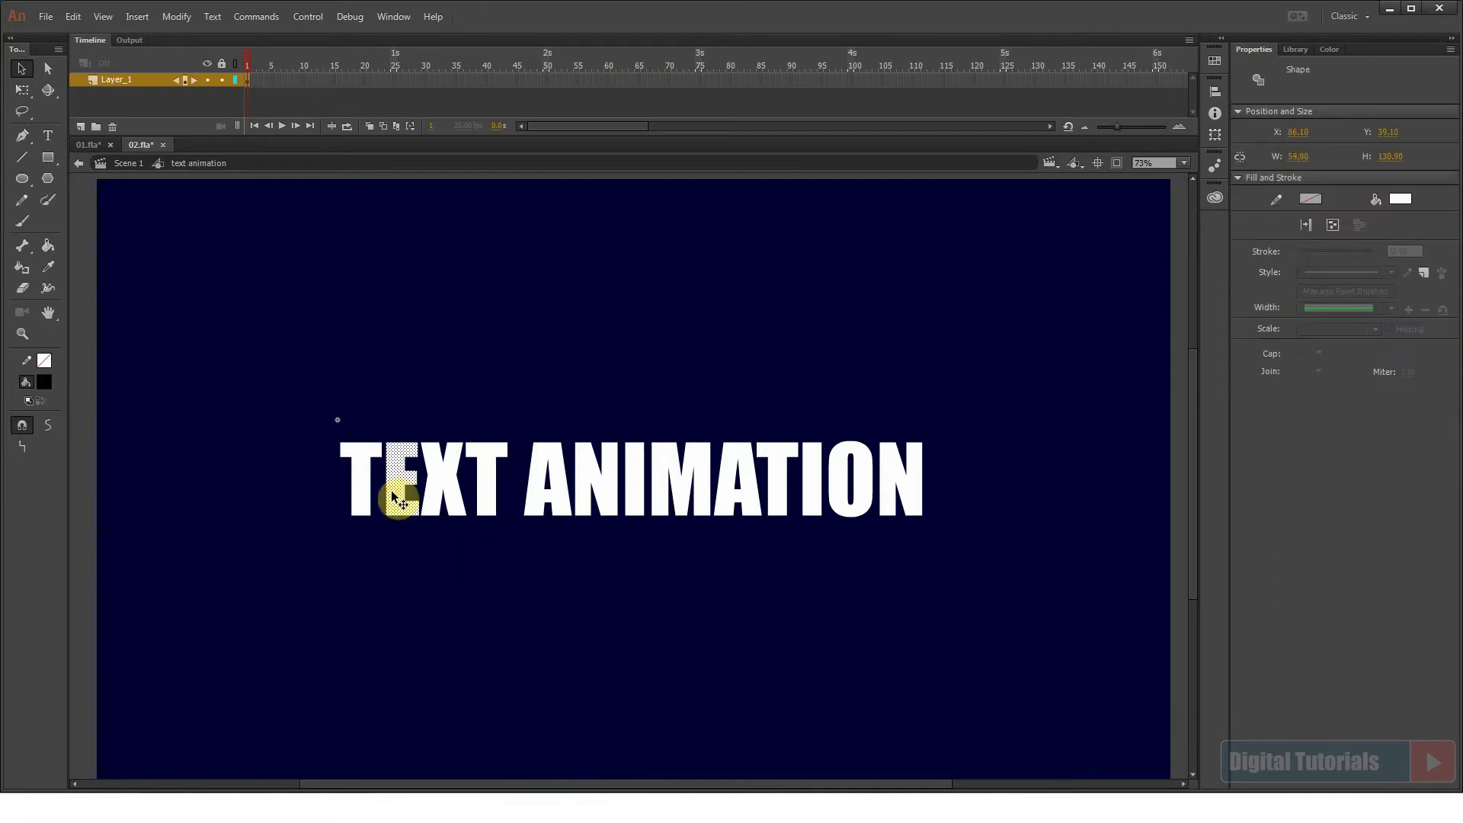
{"action": "key", "text": "F8"}
{"action": "type", "text": "e"}
{"action": "key", "text": "Return"}
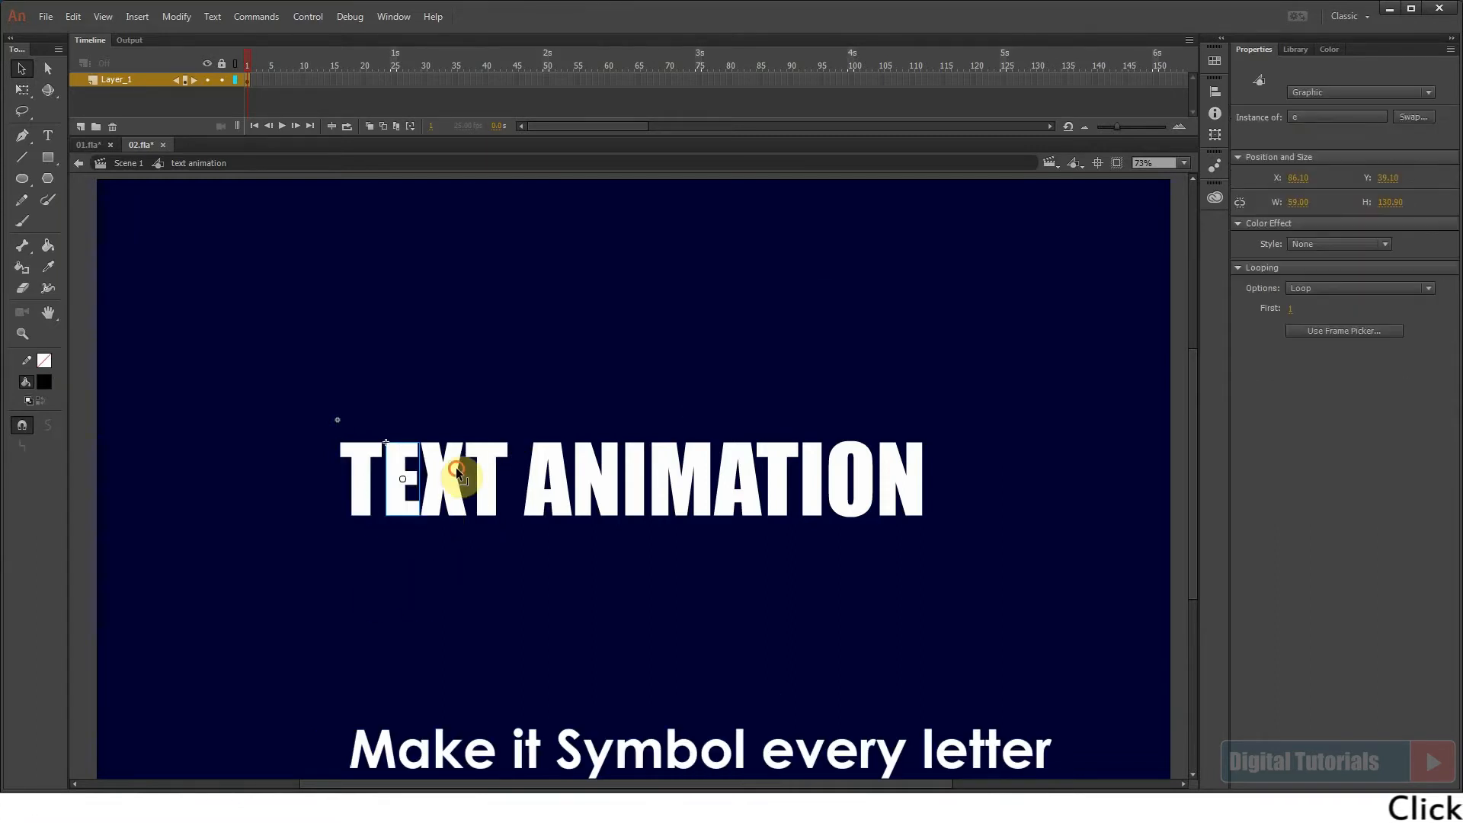
Convert the X and the second T of TEXT into graphic symbols named x and t2
{"action": "left_click", "coordinate": [457, 474]}
{"action": "key", "text": "F8"}
{"action": "type", "text": "x"}
{"action": "key", "text": "Return"}
{"action": "left_click", "coordinate": [489, 474]}
{"action": "key", "text": "F8"}
{"action": "type", "text": "t"}
{"action": "left_click", "coordinate": [980, 318]}
Convert the first A and first N of ANIMATION into graphic symbols named a and n
{"action": "left_click", "coordinate": [565, 503]}
{"action": "key", "text": "F8"}
{"action": "type", "text": "a"}
{"action": "left_click", "coordinate": [953, 324]}
{"action": "left_click", "coordinate": [602, 489]}
{"action": "key", "text": "F8"}
{"action": "type", "text": "n"}
{"action": "key", "text": "Return"}
Convert the first I and the M of ANIMATION into graphic symbols named i and m
{"action": "left_click", "coordinate": [635, 488]}
{"action": "key", "text": "F8"}
{"action": "type", "text": "i"}
{"action": "key", "text": "Return"}
{"action": "left_click", "coordinate": [666, 490]}
{"action": "key", "text": "F8"}
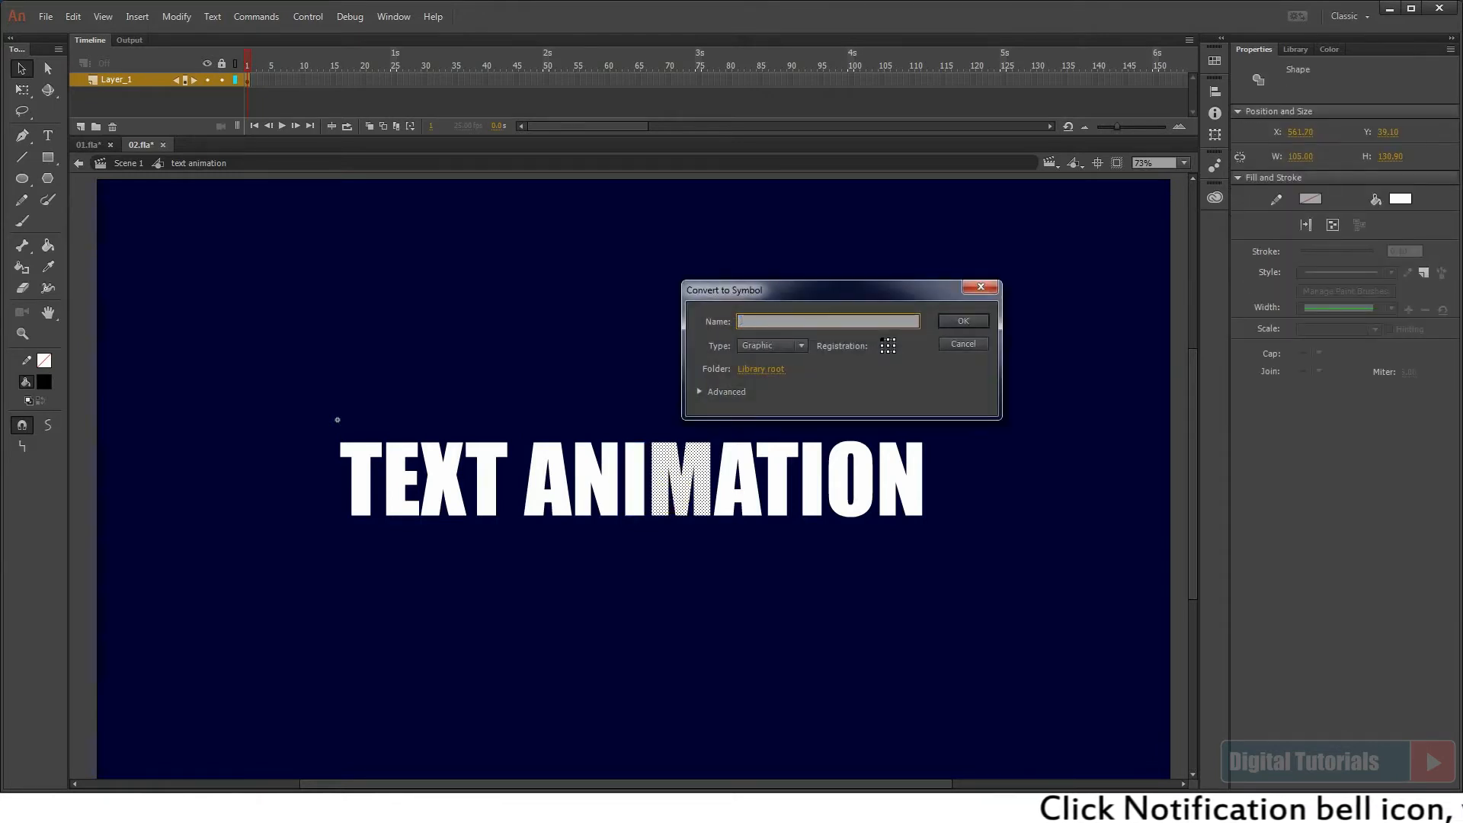
{"action": "type", "text": "m"}
{"action": "key", "text": "Return"}
Convert the A and T that follow the M into graphic symbols named a2 and t3
{"action": "left_click", "coordinate": [720, 492]}
{"action": "key", "text": "F8"}
{"action": "key", "text": "Return"}
{"action": "left_click", "coordinate": [783, 483]}
{"action": "key", "text": "F8"}
{"action": "type", "text": "t"}
{"action": "key", "text": "Return"}
Convert the last three letters, I, O and N, into graphic symbols named i2, o and n2
{"action": "left_click", "coordinate": [816, 499]}
{"action": "key", "text": "F8"}
{"action": "type", "text": "i"}
{"action": "key", "text": "Return"}
{"action": "left_click", "coordinate": [852, 513]}
{"action": "key", "text": "F8"}
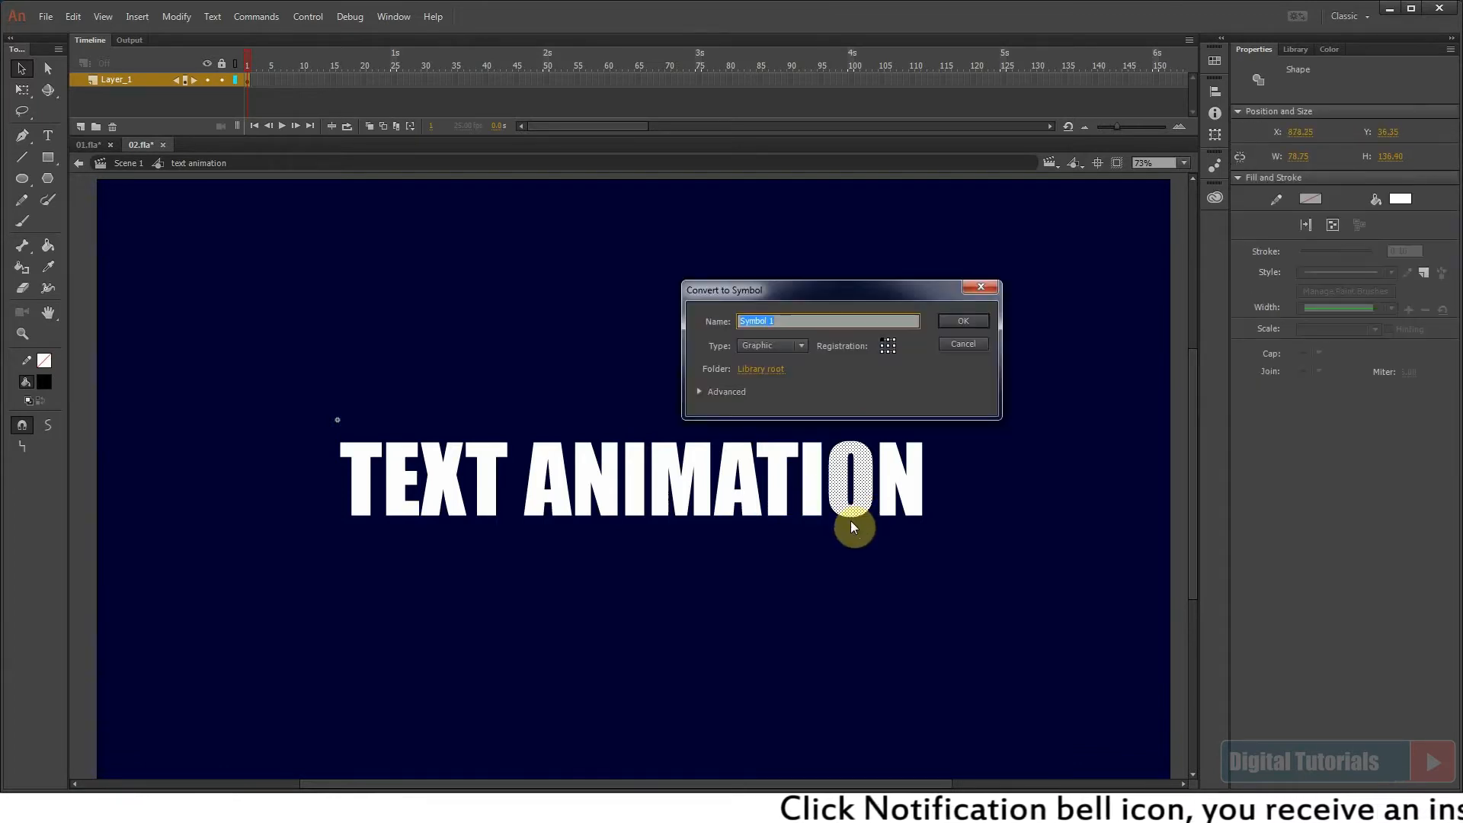
{"action": "type", "text": "o"}
{"action": "key", "text": "Return"}
{"action": "left_click", "coordinate": [916, 496]}
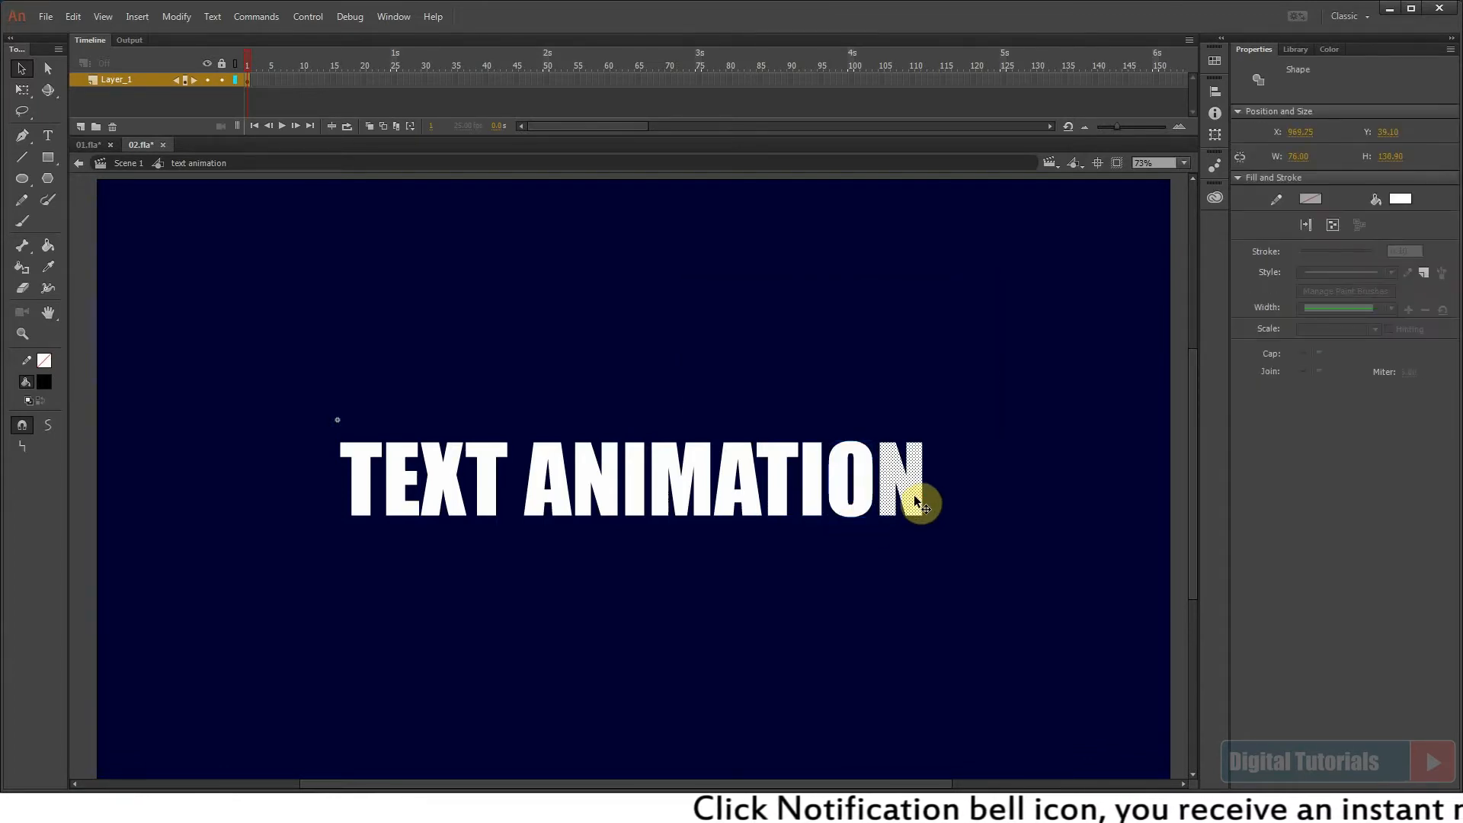
{"action": "key", "text": "F8"}
{"action": "type", "text": "n2"}
{"action": "key", "text": "Return"}
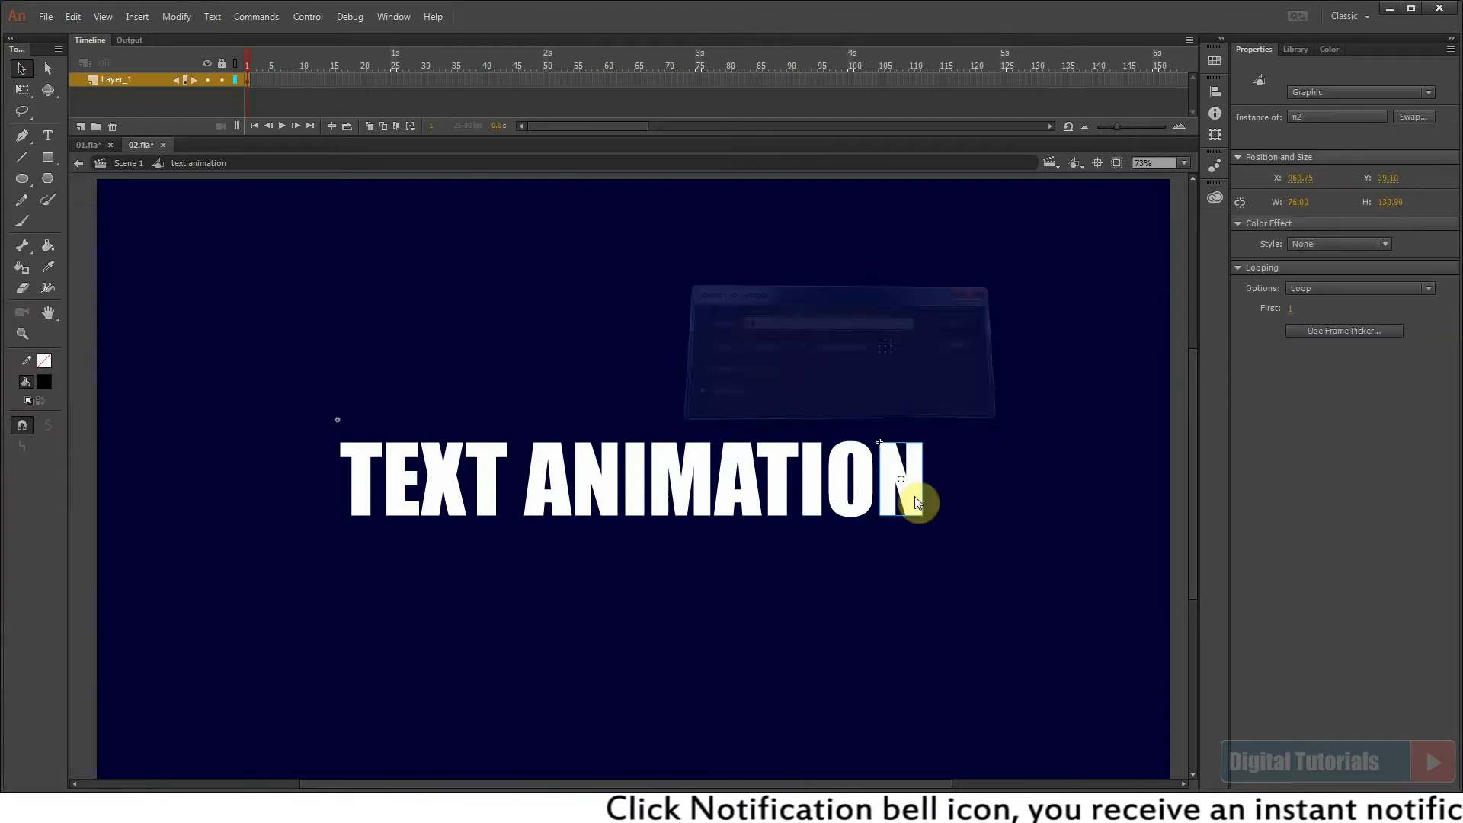
Select all the letter symbols and distribute them to separate layers
{"action": "left_click_drag", "start_coordinate": [366, 369], "coordinate": [976, 640]}
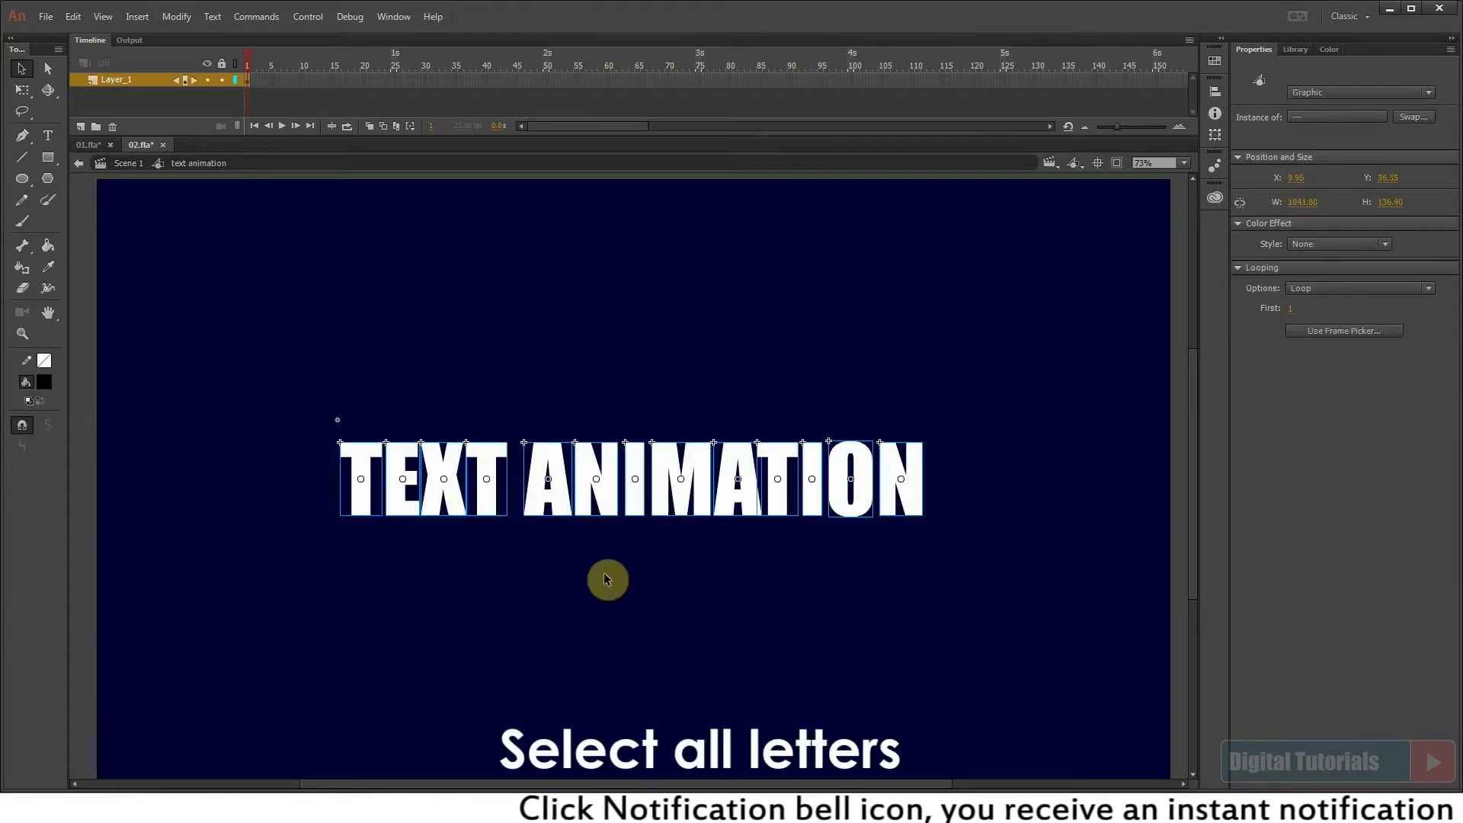
{"action": "left_click", "coordinate": [614, 628]}
{"action": "left_click_drag", "start_coordinate": [340, 363], "coordinate": [1091, 665]}
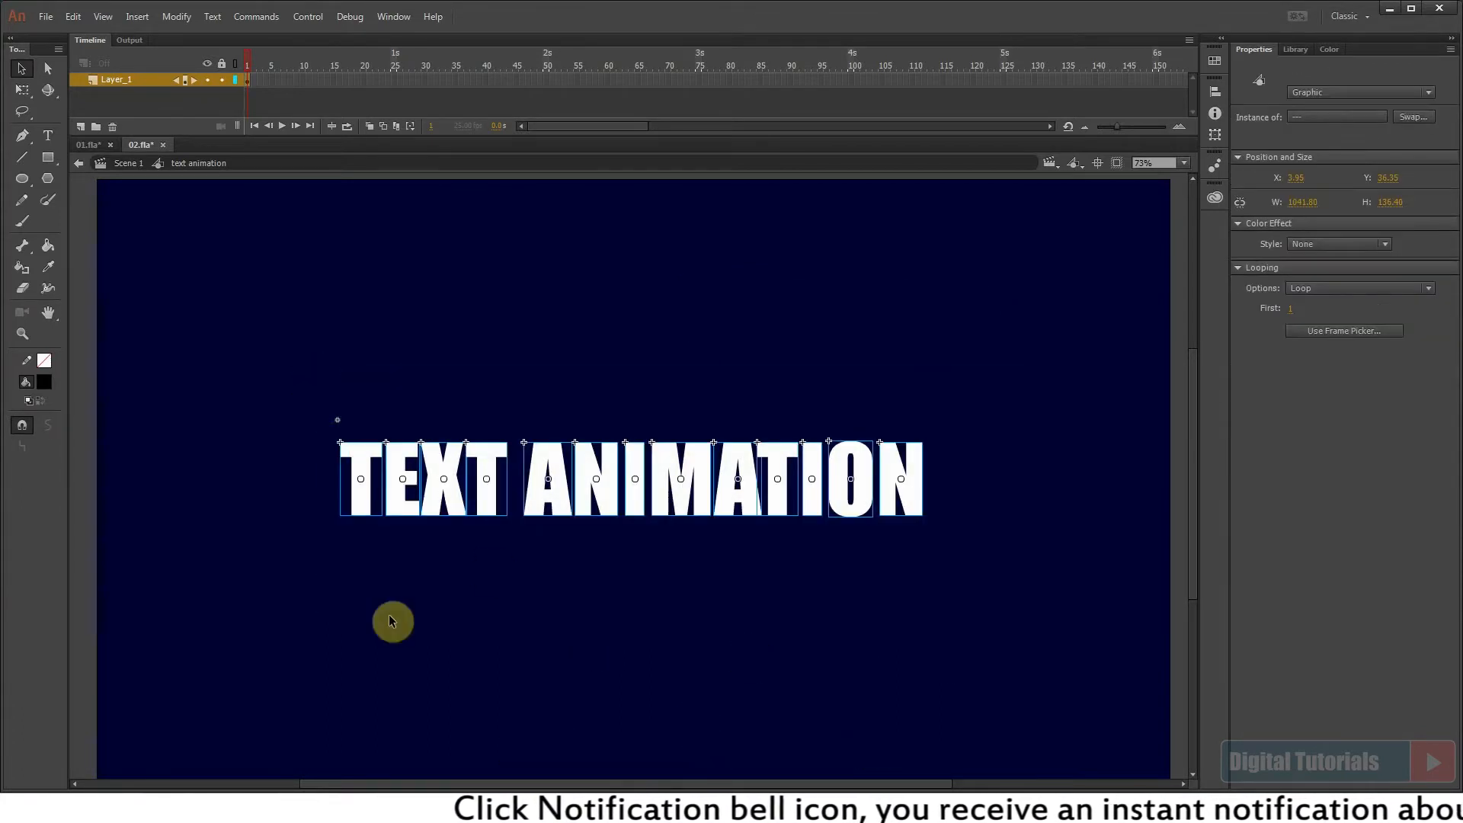
{"action": "right_click", "coordinate": [613, 474]}
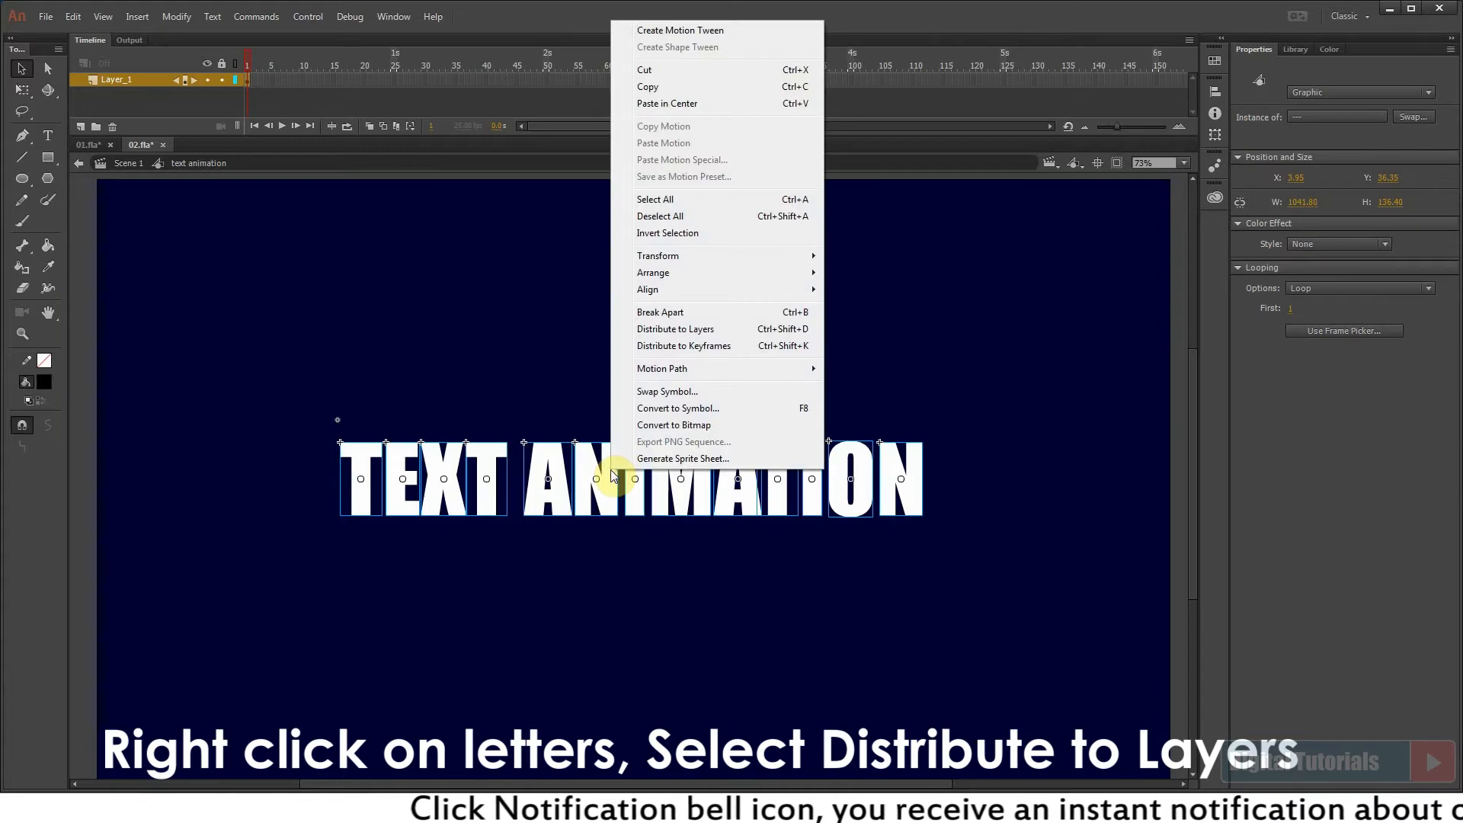
{"action": "left_click", "coordinate": [686, 335]}
Enlarge the timeline to show every letter layer and extend the frames of all layers to frame 51
{"action": "left_click_drag", "start_coordinate": [686, 134], "coordinate": [666, 297]}
{"action": "left_click", "coordinate": [379, 555]}
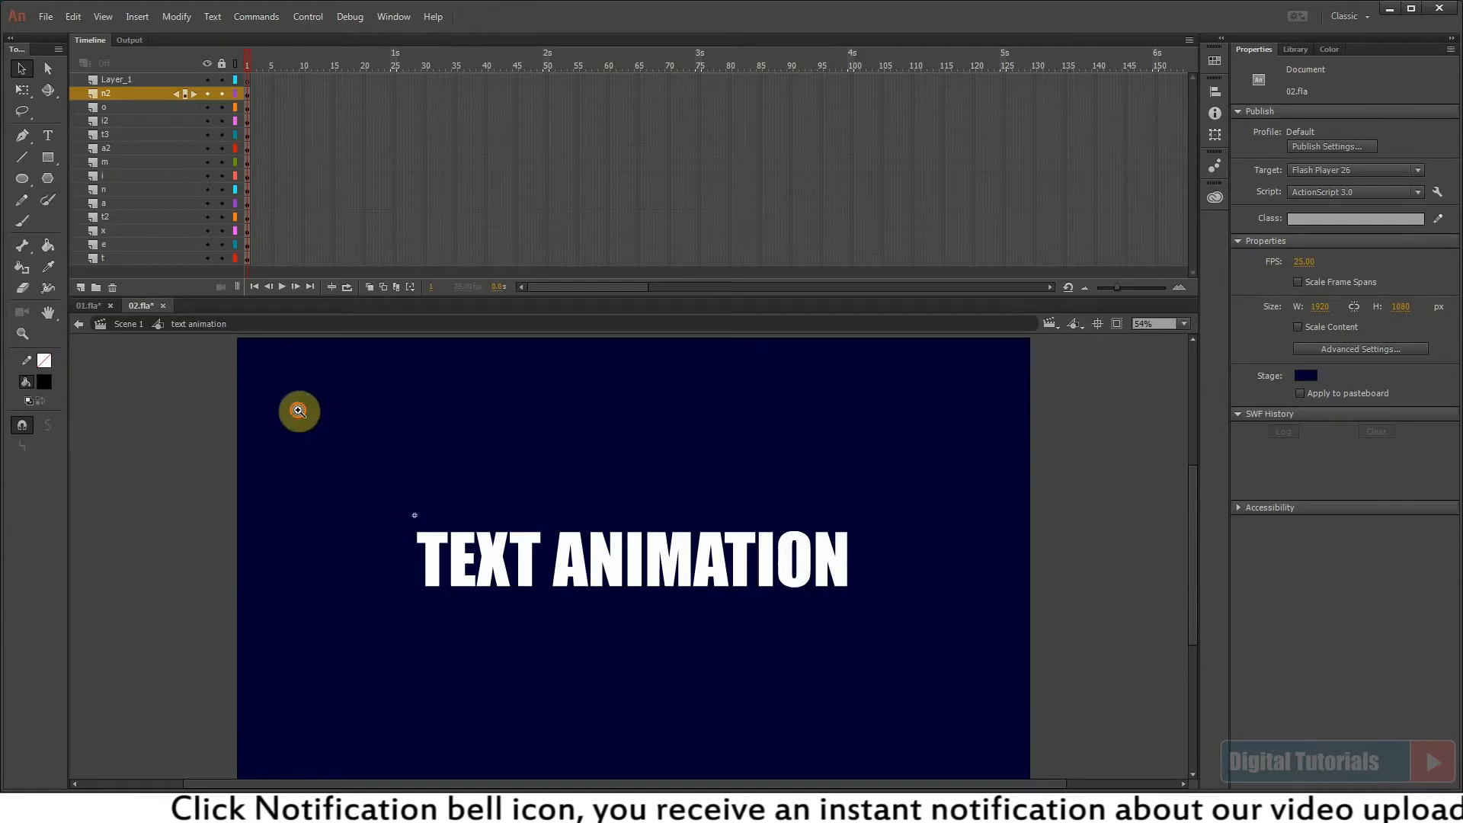
{"action": "left_click_drag", "start_coordinate": [299, 411], "coordinate": [1028, 708]}
{"action": "left_click_drag", "start_coordinate": [779, 656], "coordinate": [825, 647]}
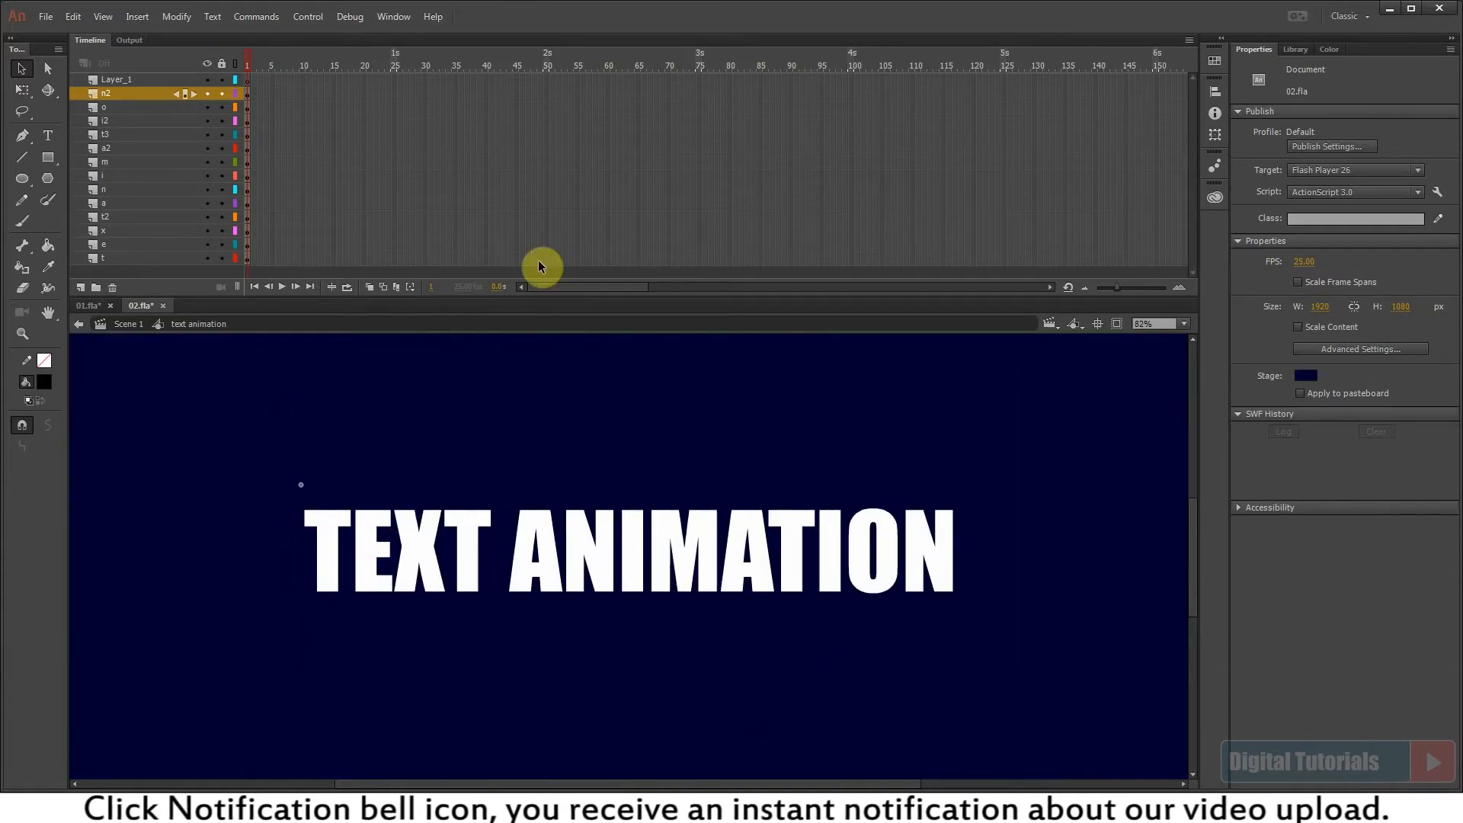
{"action": "key", "text": "F5"}
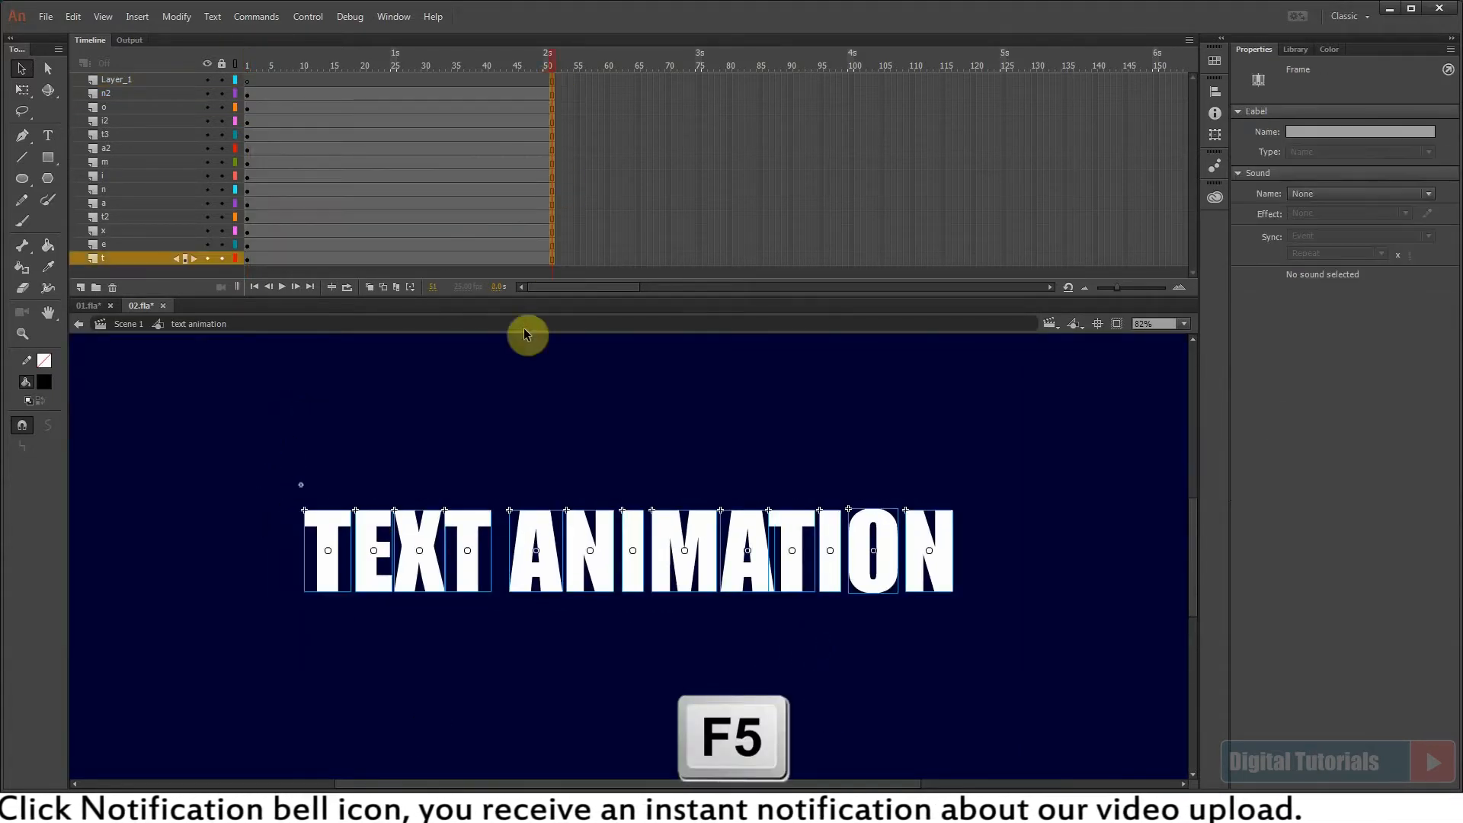
Insert keyframes at frame 11 on all letter layers and create classic tweens between frames 1 and 11
{"action": "left_click", "coordinate": [327, 481]}
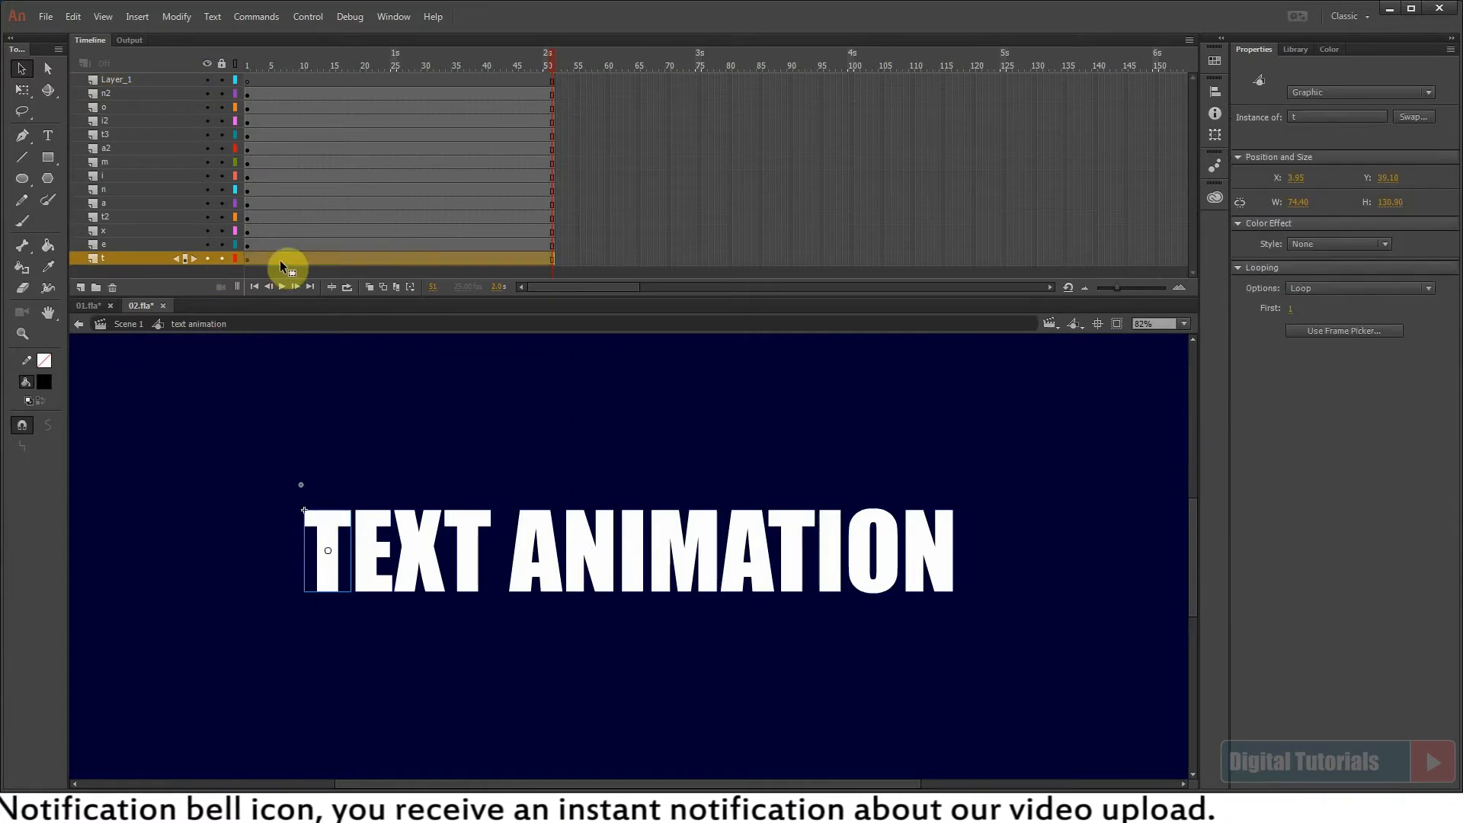
{"action": "left_click_drag", "start_coordinate": [391, 56], "coordinate": [156, 88]}
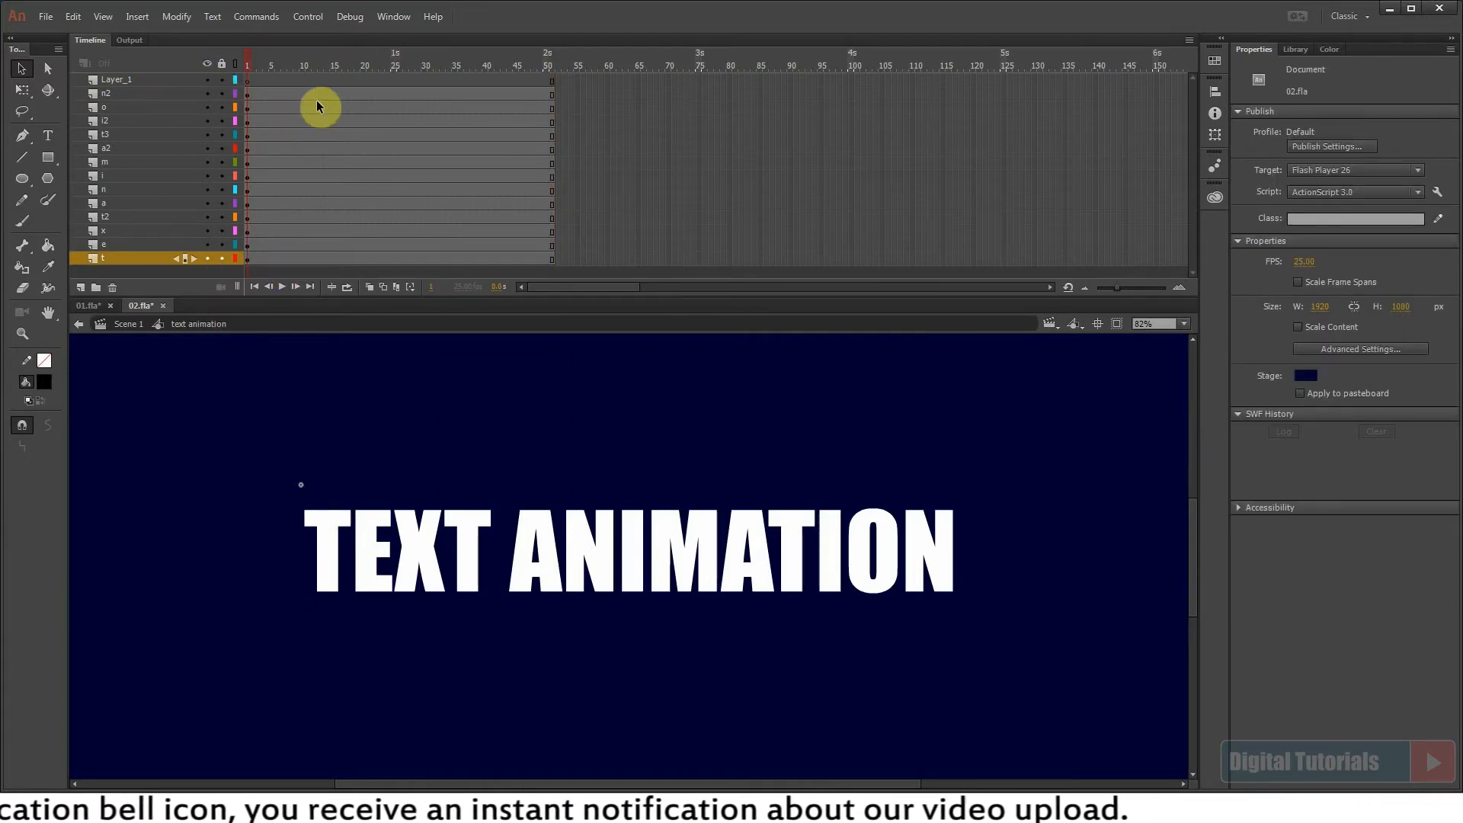
{"action": "left_click_drag", "start_coordinate": [306, 97], "coordinate": [314, 287]}
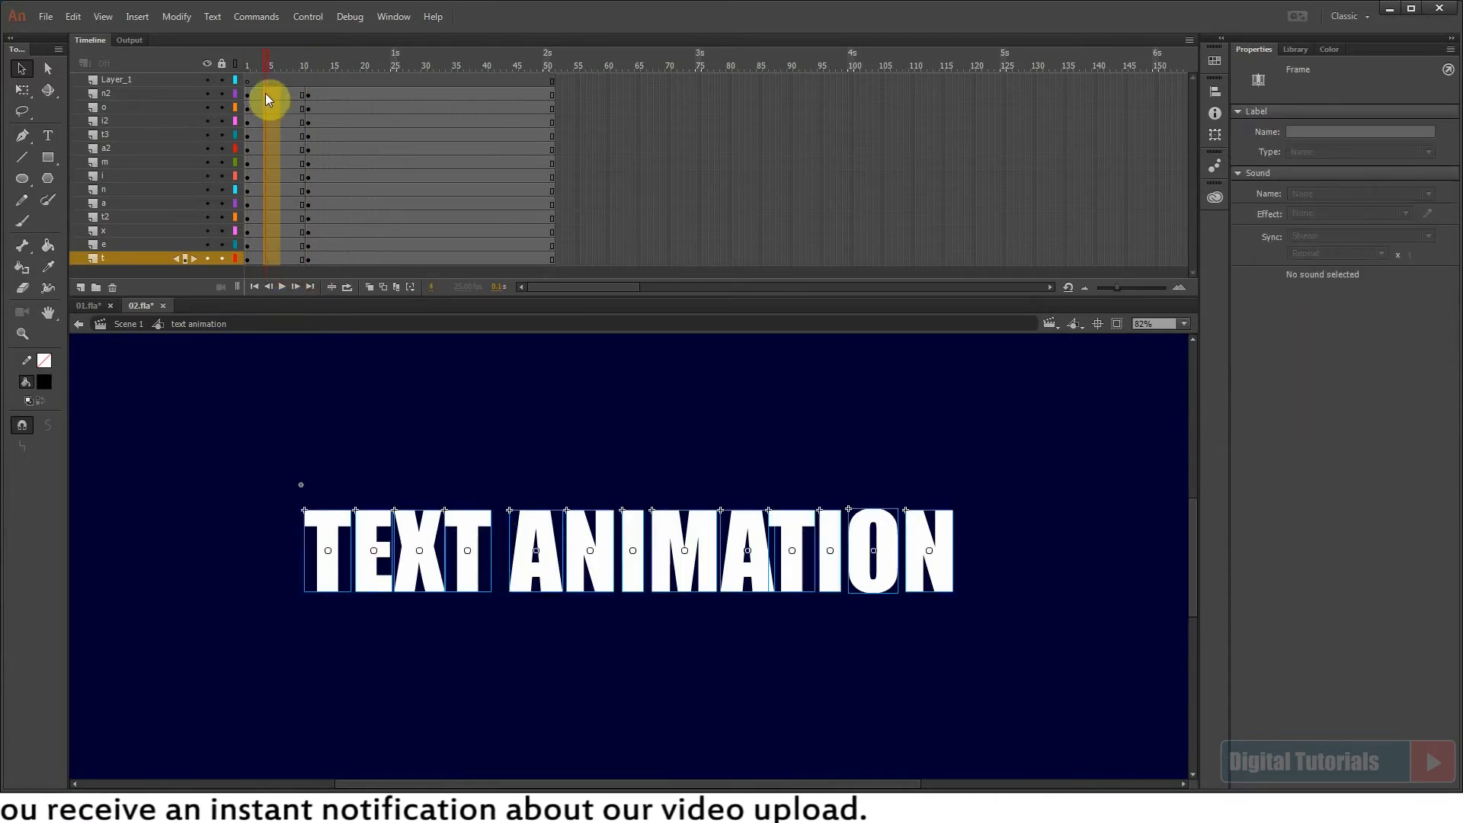
{"action": "left_click_drag", "start_coordinate": [267, 99], "coordinate": [267, 94]}
{"action": "right_click", "coordinate": [274, 237]}
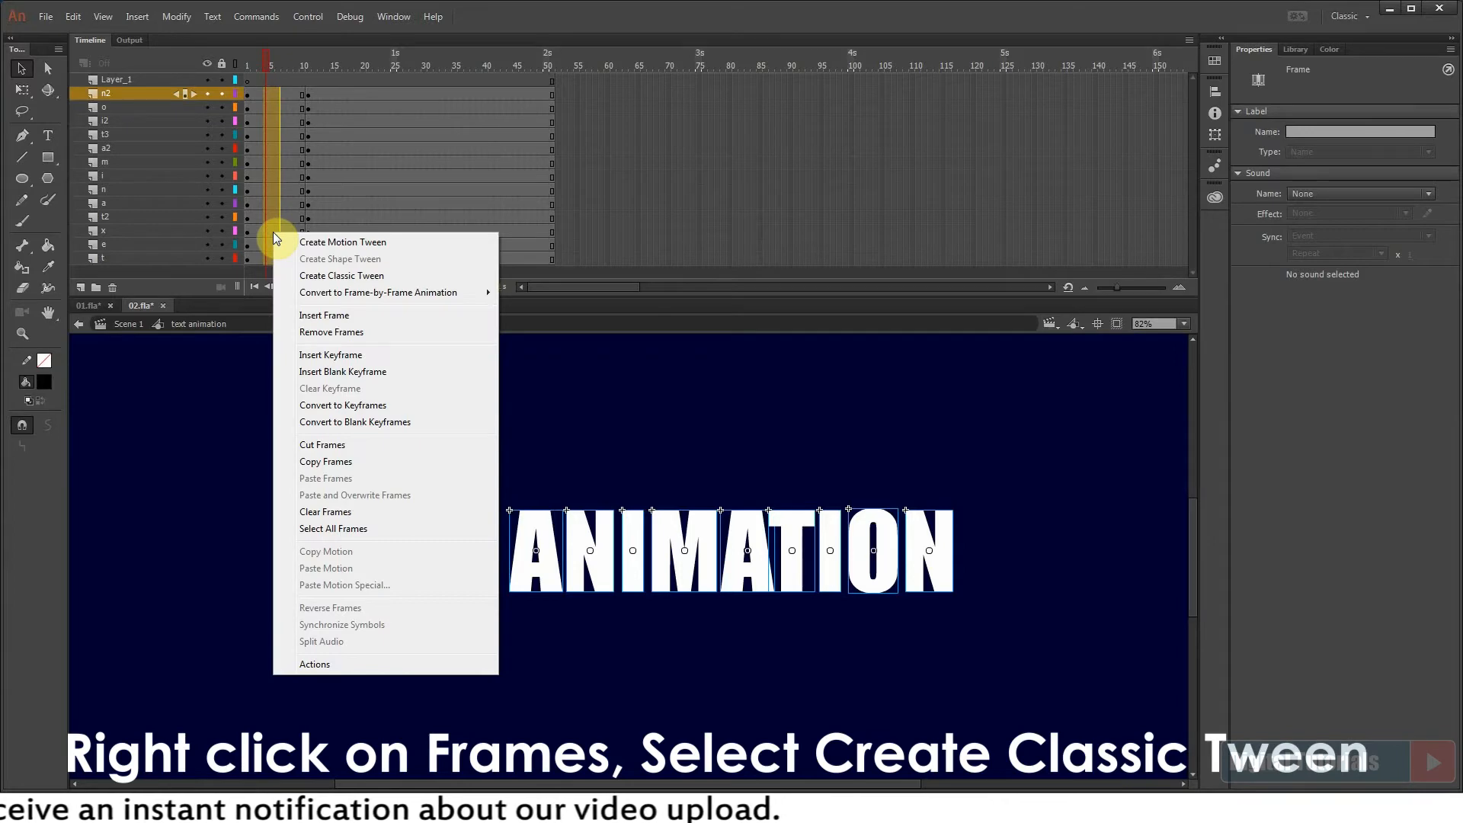
{"action": "left_click", "coordinate": [339, 282]}
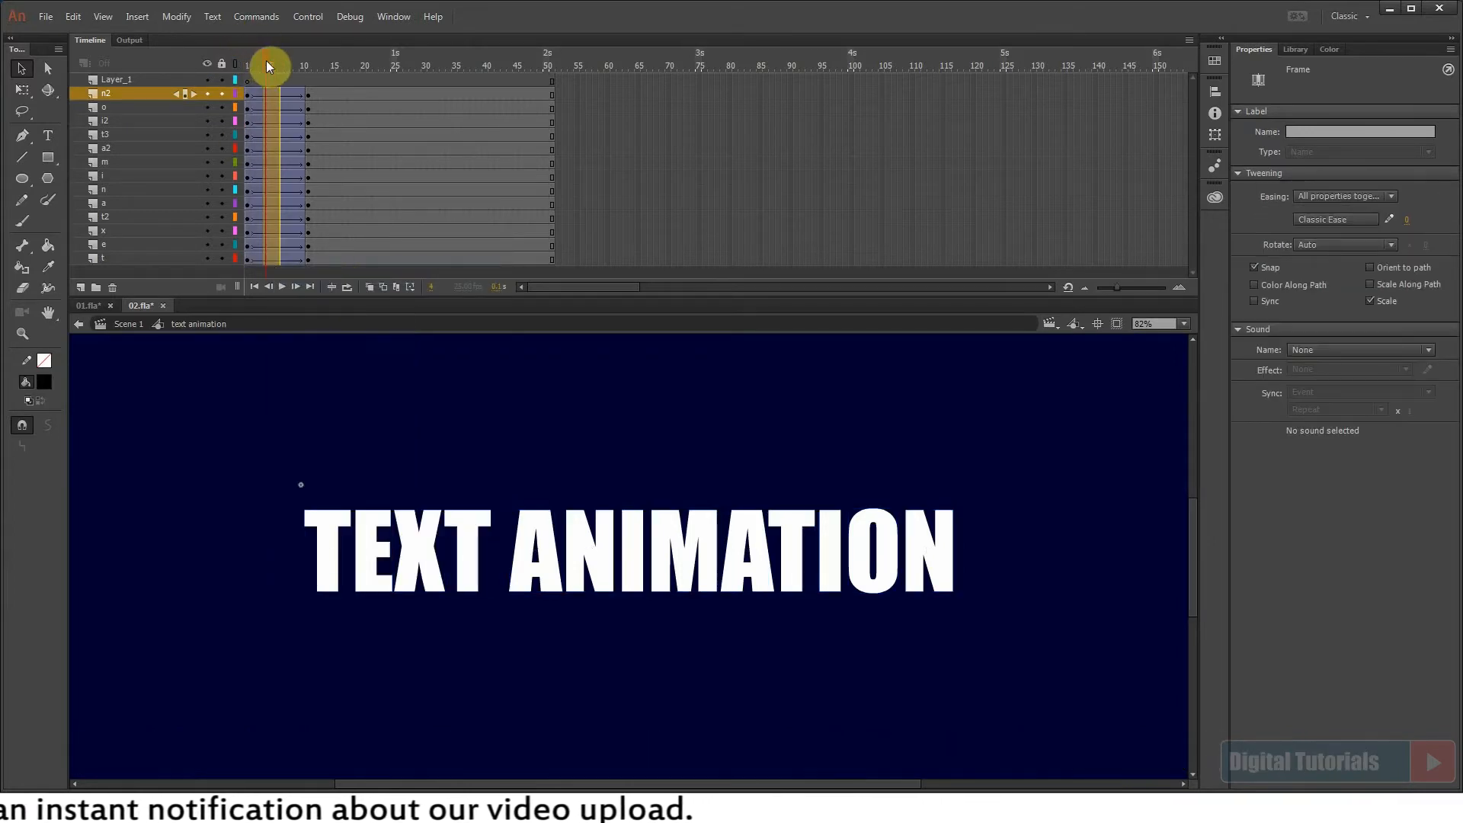
At frame 1, move all the letters together upward and slightly left, and play back the motion
{"action": "left_click_drag", "start_coordinate": [267, 61], "coordinate": [247, 61]}
{"action": "left_click_drag", "start_coordinate": [1016, 670], "coordinate": [269, 526]}
{"action": "left_click_drag", "start_coordinate": [456, 558], "coordinate": [444, 517]}
{"action": "left_click", "coordinate": [477, 633]}
{"action": "key", "text": "Return"}
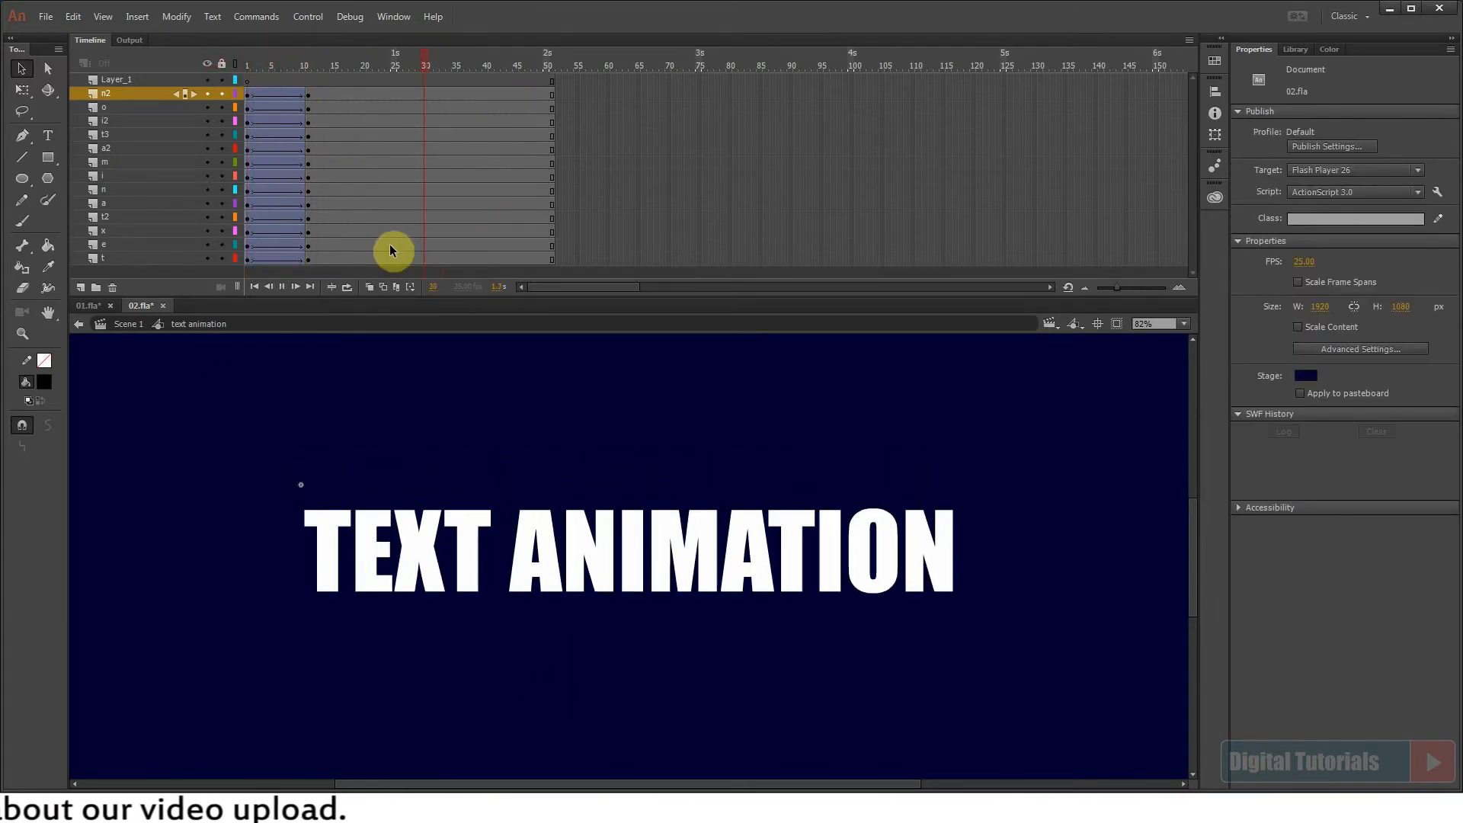
Set the color effect of all the letters at frame 1 to Alpha 0% and preview the fade-in
{"action": "left_click", "coordinate": [270, 67]}
{"action": "left_click_drag", "start_coordinate": [241, 425], "coordinate": [1169, 663]}
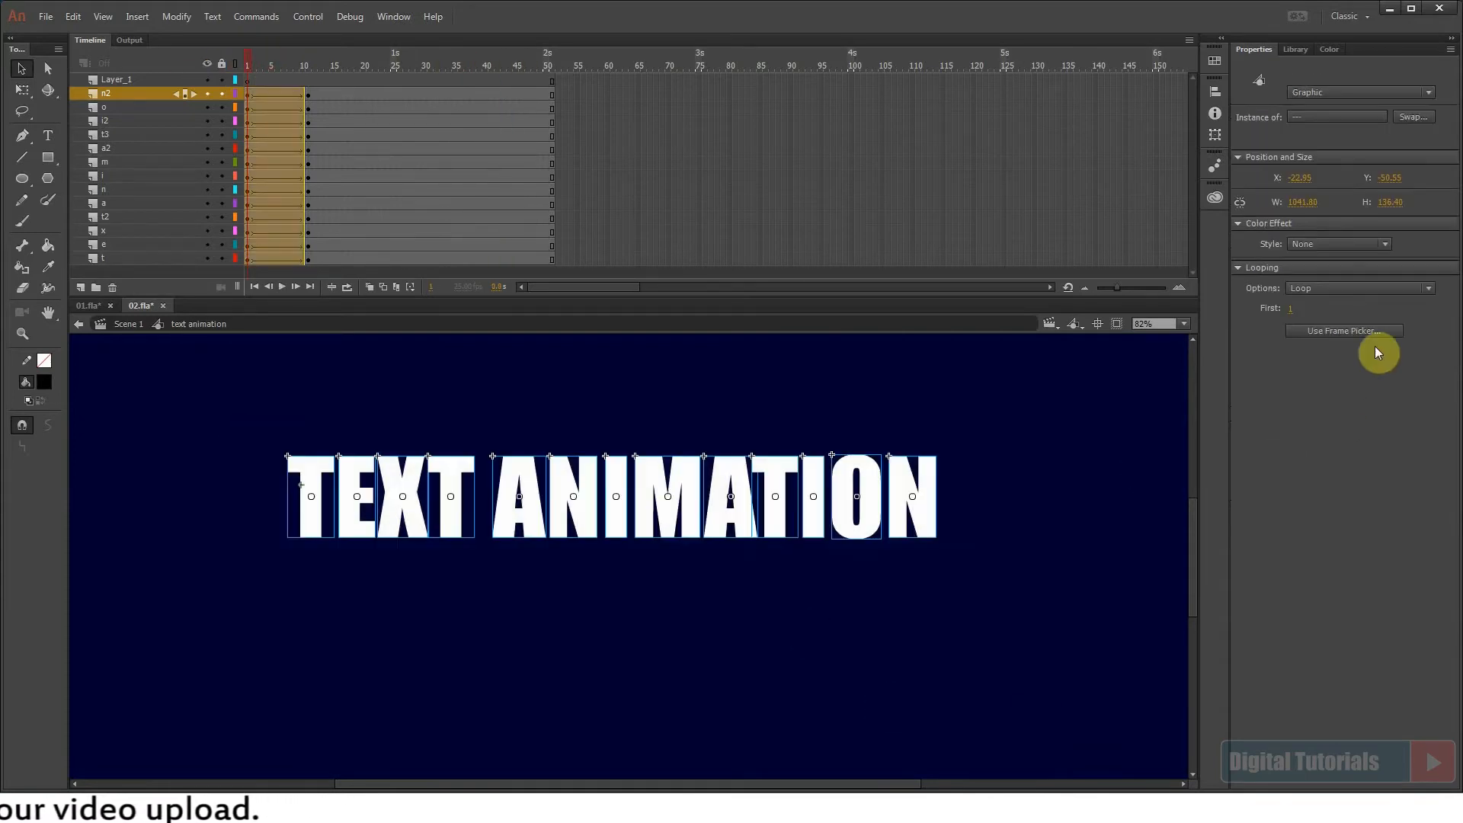
{"action": "left_click", "coordinate": [1316, 245]}
{"action": "left_click", "coordinate": [1316, 331]}
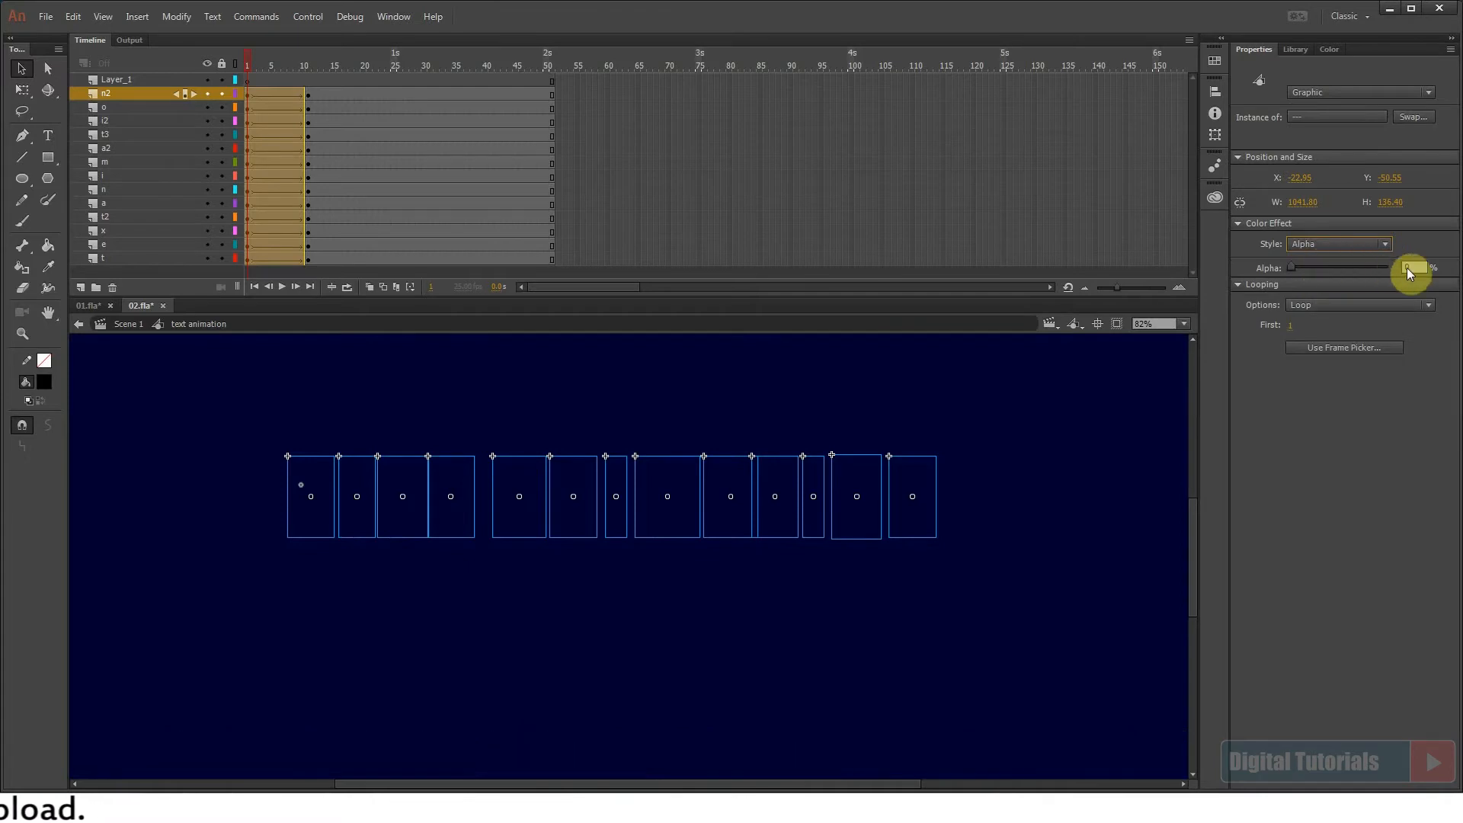
{"action": "left_click", "coordinate": [683, 657]}
{"action": "key", "text": "Return"}
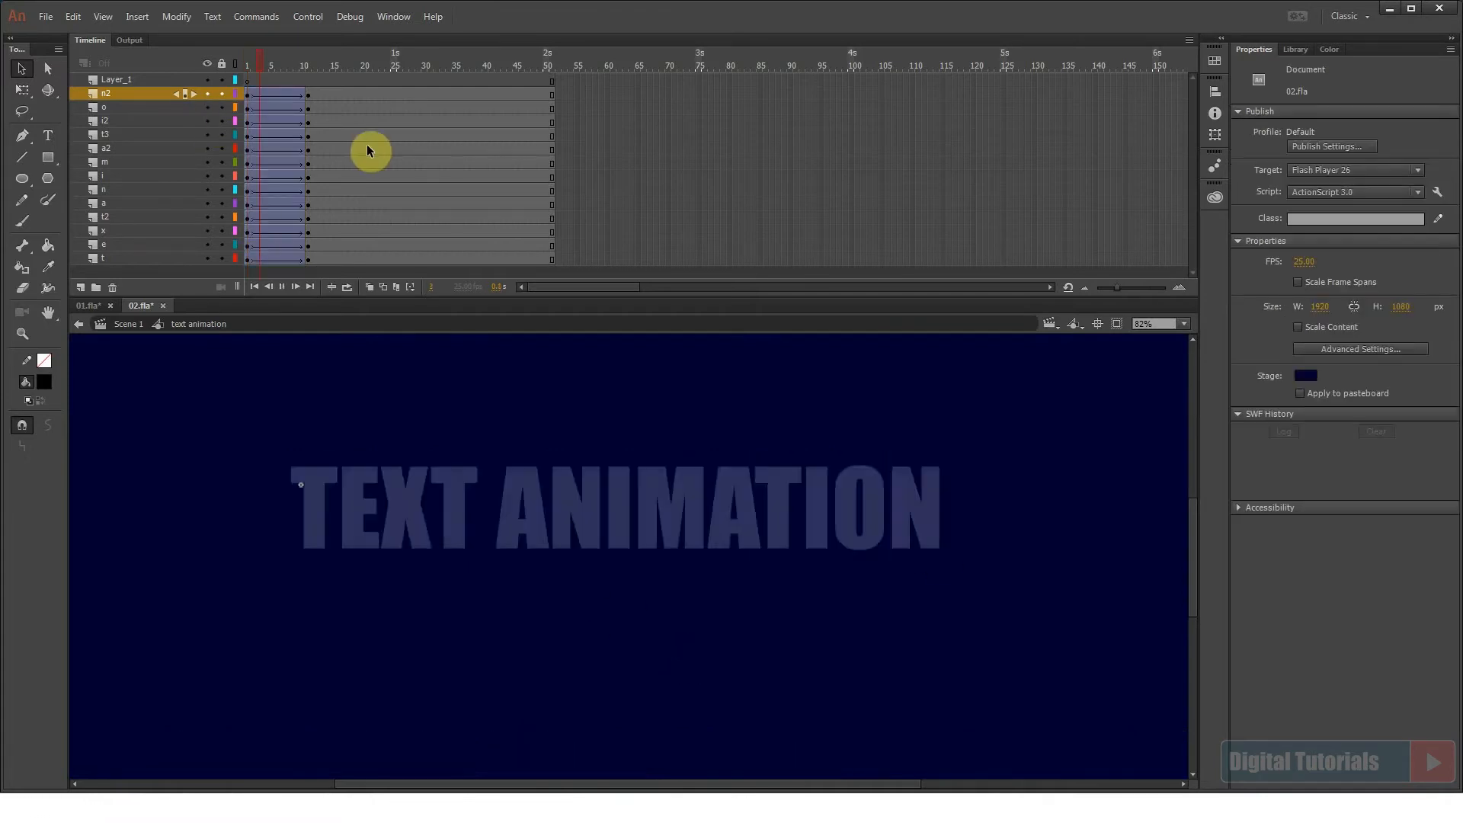
Apply the Ease Out Quad easing to the tweens on all letter layers and preview the result
{"action": "left_click", "coordinate": [249, 65]}
{"action": "left_click_drag", "start_coordinate": [271, 94], "coordinate": [283, 256]}
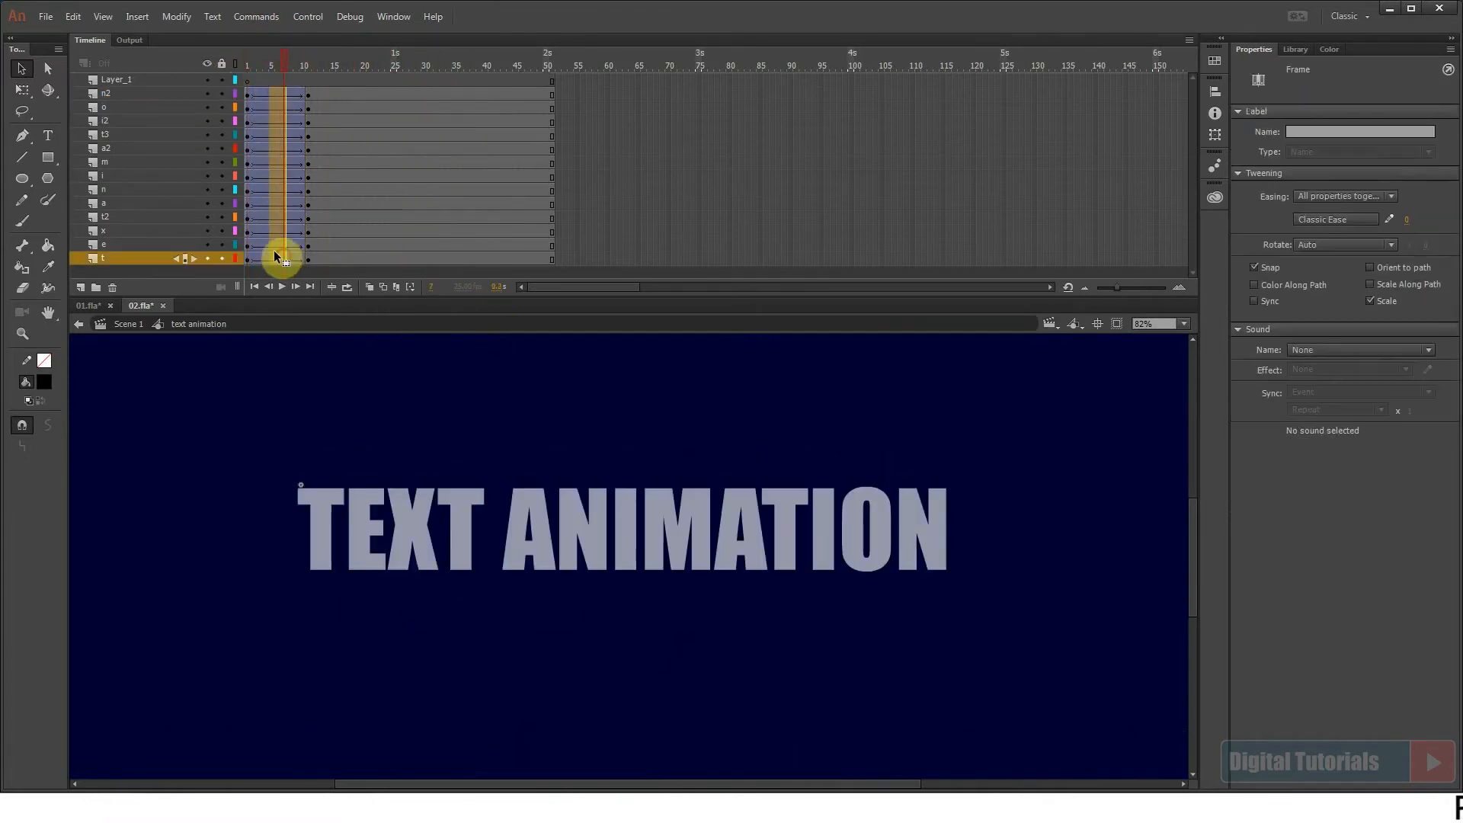
{"action": "left_click", "coordinate": [1318, 219]}
{"action": "mouse_move", "coordinate": [1040, 294]}
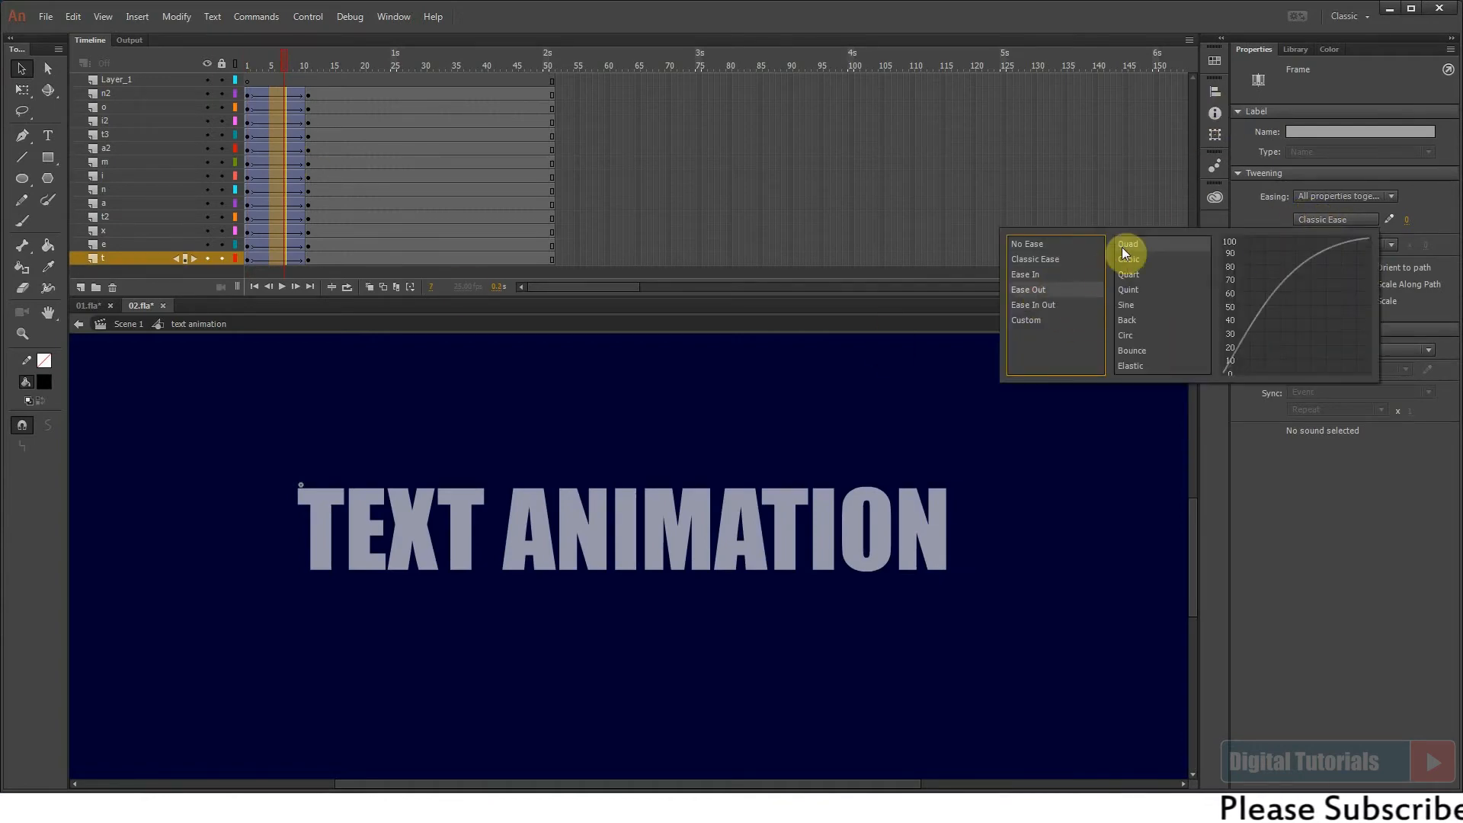
{"action": "left_click", "coordinate": [1128, 244]}
{"action": "key", "text": "Return"}
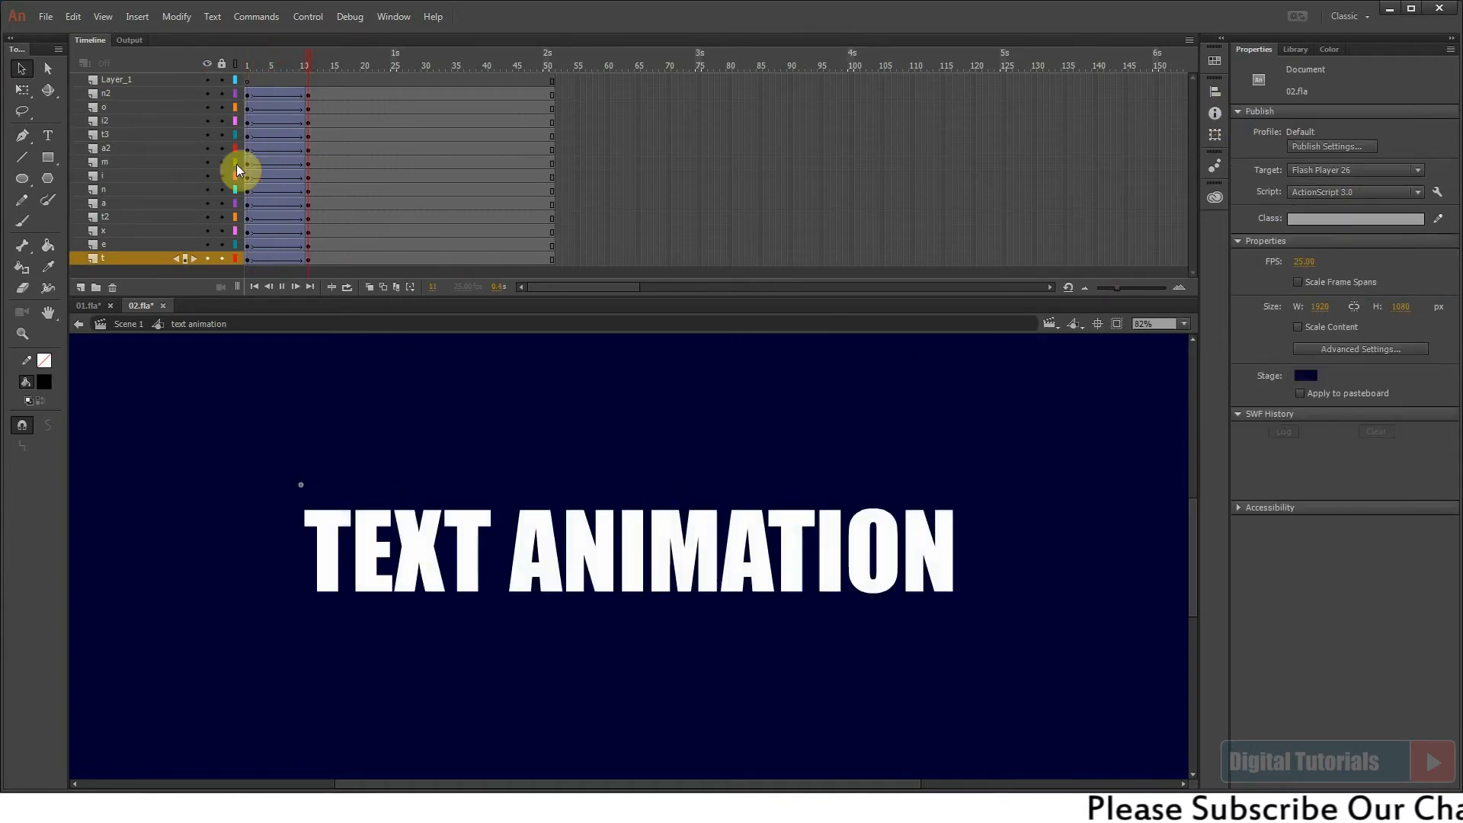
Lengthen all letter tweens by two frames and stagger the e, x, t2 and a tweens at four-frame intervals
{"action": "key", "text": "F5"}
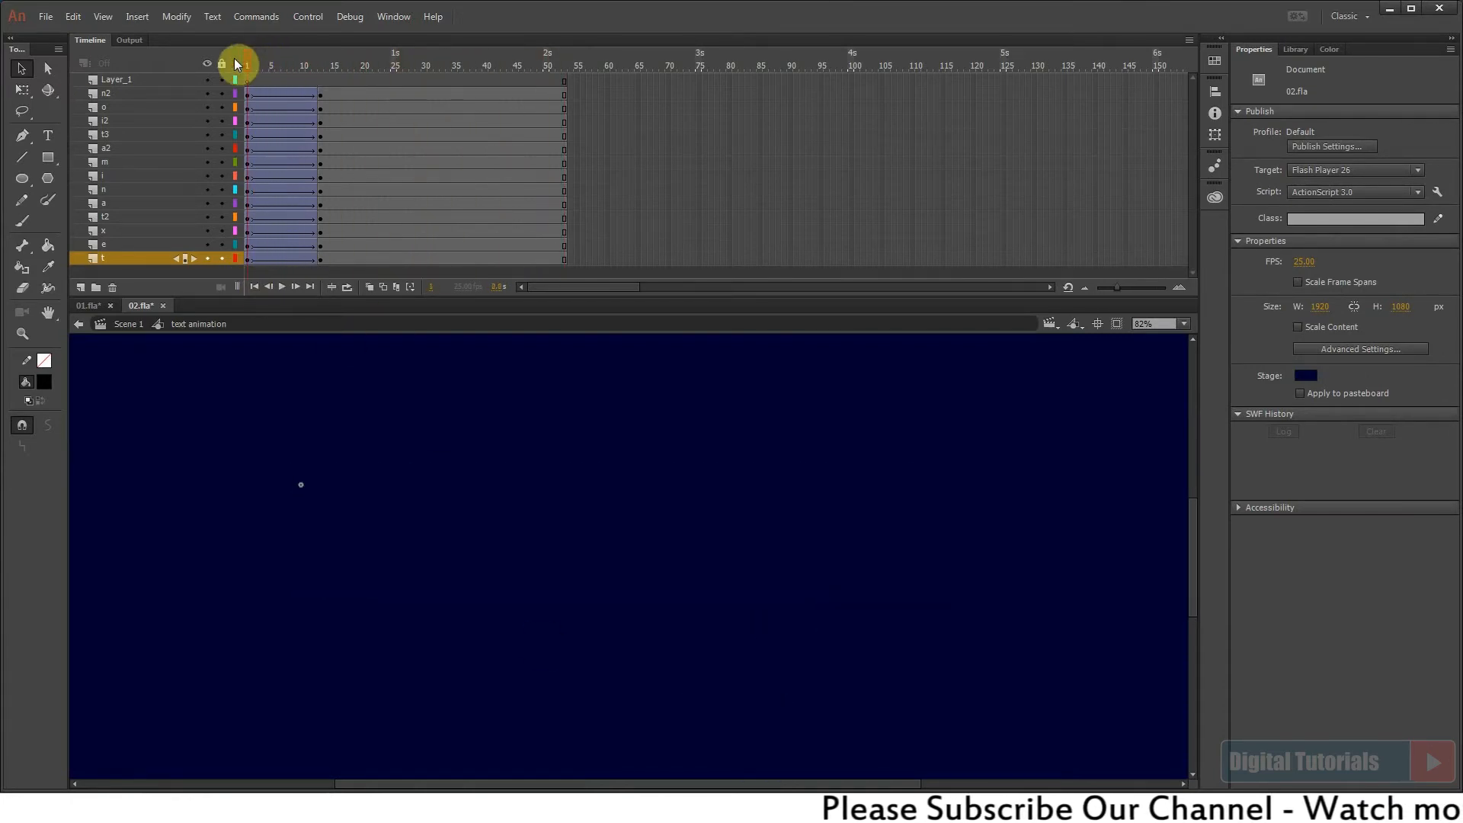
{"action": "left_click_drag", "start_coordinate": [247, 248], "coordinate": [289, 221]}
{"action": "left_click_drag", "start_coordinate": [237, 68], "coordinate": [331, 222]}
{"action": "left_click", "coordinate": [271, 94]}
{"action": "left_click_drag", "start_coordinate": [293, 98], "coordinate": [386, 195]}
{"action": "left_click", "coordinate": [284, 149]}
{"action": "left_click", "coordinate": [327, 149]}
Continue the four-frame stagger so the n, i, m and a2 tweens start at frames 21, 25, 29 and 33
{"action": "left_click_drag", "start_coordinate": [345, 95], "coordinate": [404, 187]}
{"action": "left_click", "coordinate": [347, 108]}
{"action": "left_click_drag", "start_coordinate": [369, 94], "coordinate": [442, 174]}
{"action": "left_click_drag", "start_coordinate": [392, 162], "coordinate": [417, 165]}
{"action": "left_click_drag", "start_coordinate": [394, 116], "coordinate": [465, 163]}
{"action": "left_click_drag", "start_coordinate": [436, 164], "coordinate": [462, 163]}
{"action": "left_click", "coordinate": [400, 119]}
{"action": "left_click_drag", "start_coordinate": [419, 96], "coordinate": [484, 141]}
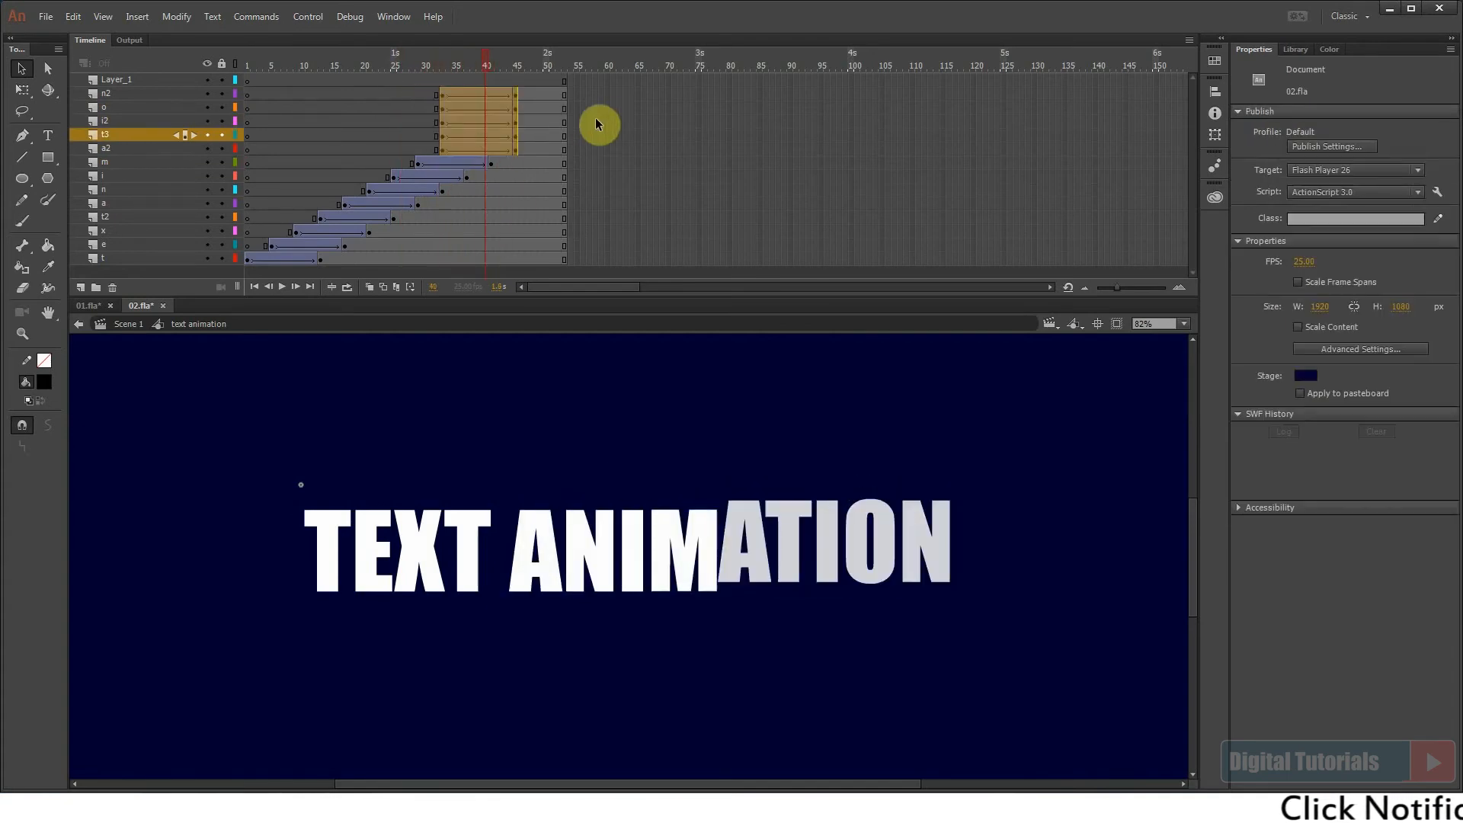
Extend all layers to frame 91 and stagger the t3, i2, o and n2 tweens to start at frames 37, 41, 45 and 49
{"action": "left_click_drag", "start_coordinate": [595, 80], "coordinate": [793, 356]}
{"action": "key", "text": "F5"}
{"action": "left_click", "coordinate": [397, 109]}
{"action": "left_click_drag", "start_coordinate": [442, 91], "coordinate": [142, 166]}
{"action": "left_click", "coordinate": [442, 107]}
{"action": "left_click", "coordinate": [497, 95]}
{"action": "key", "text": "Return"}
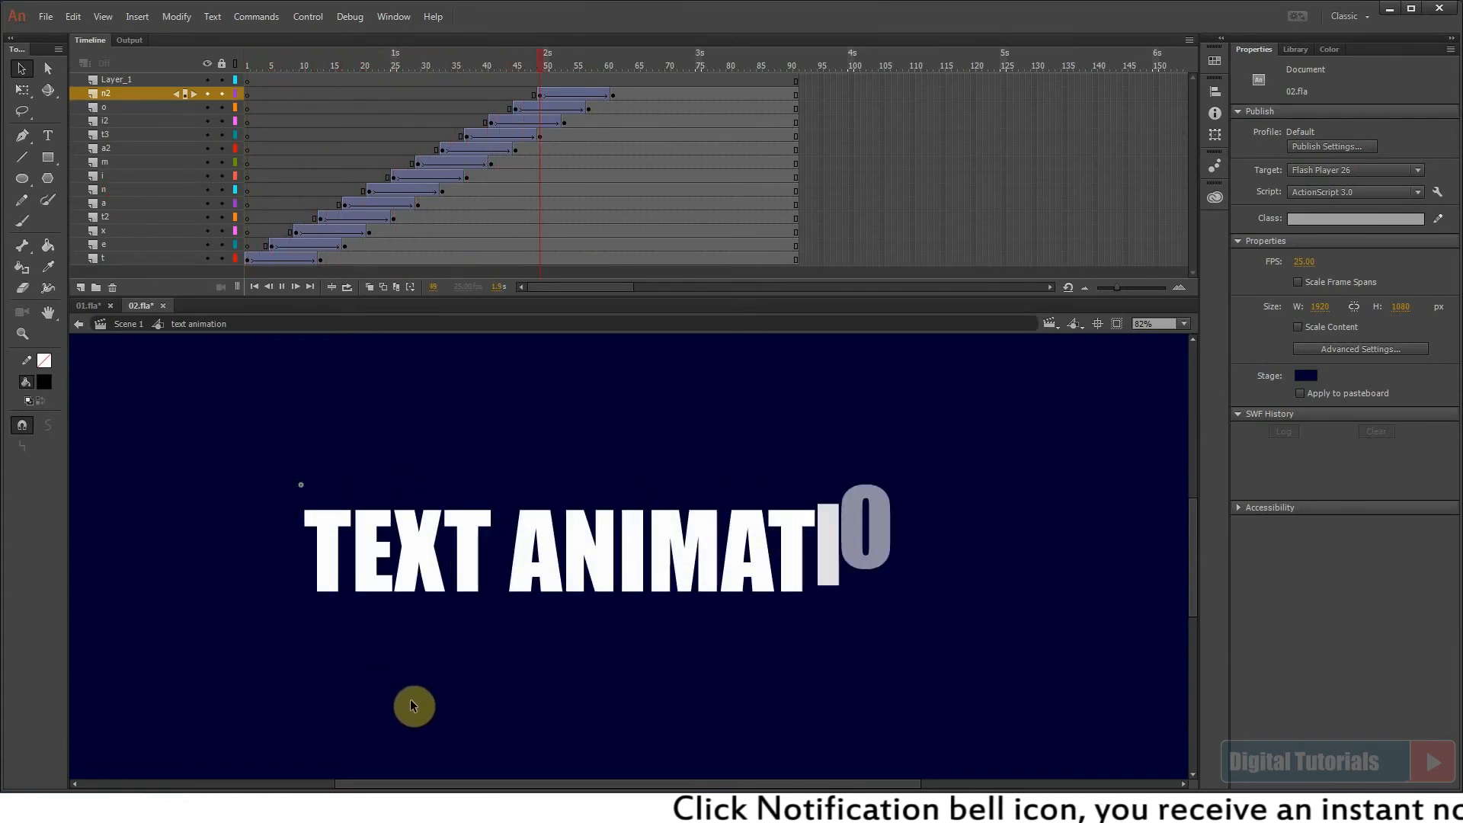
Delete the empty Layer_1 from the text animation symbol and replay the letter sequence
{"action": "key", "text": "Return"}
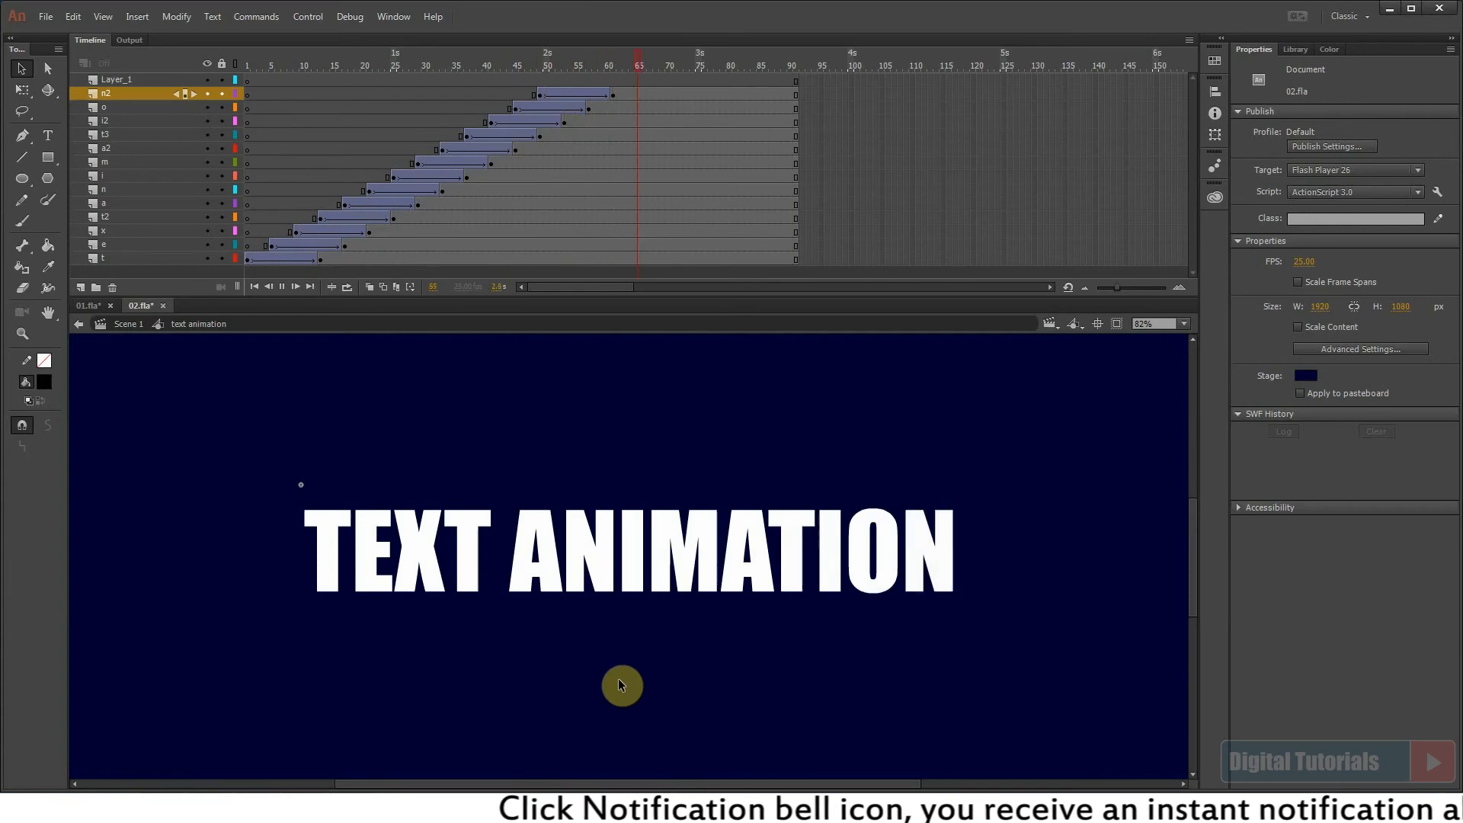
{"action": "left_click", "coordinate": [134, 79]}
{"action": "left_click", "coordinate": [112, 288]}
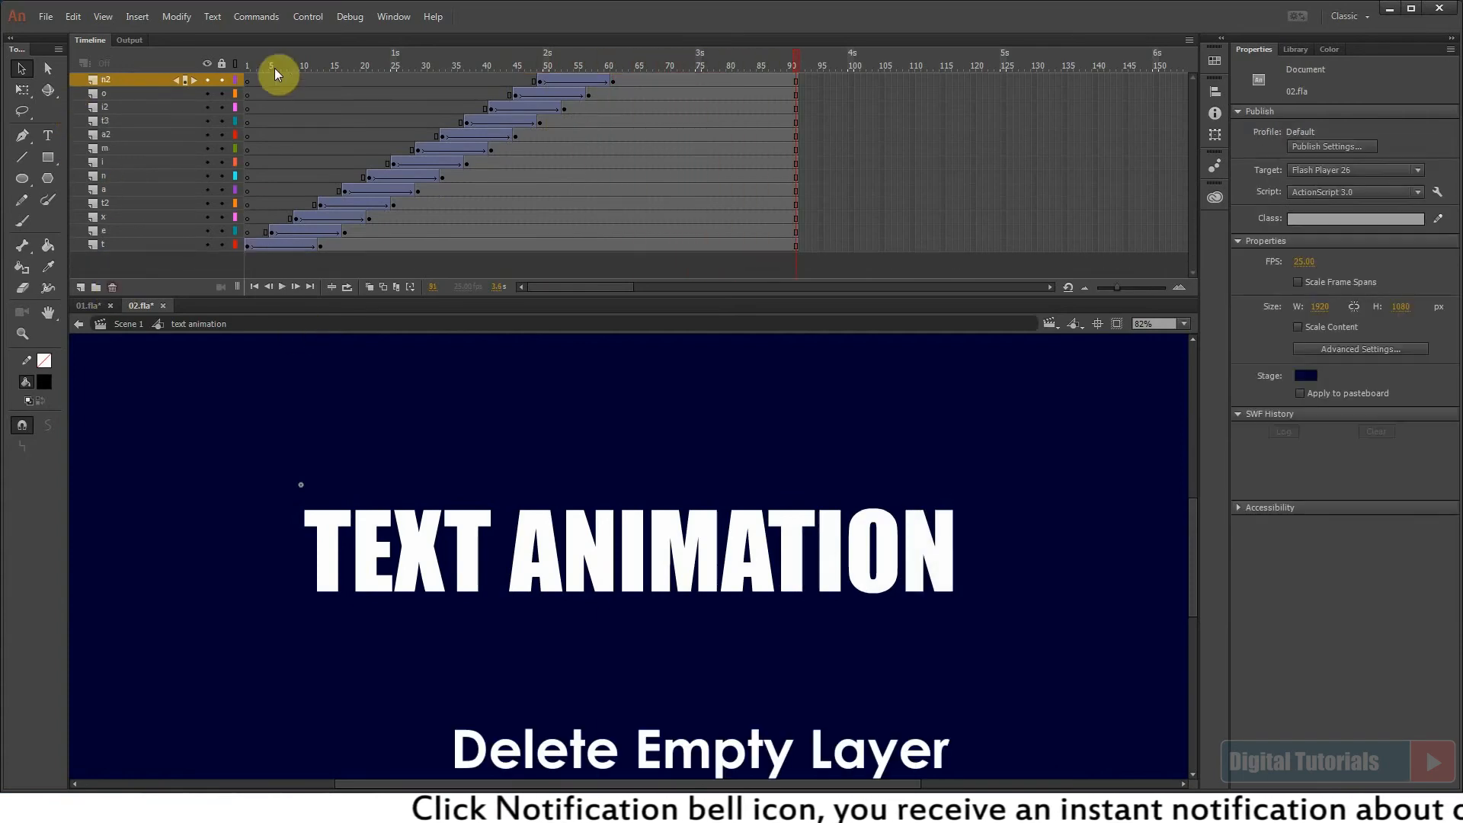
{"action": "key", "text": "Return"}
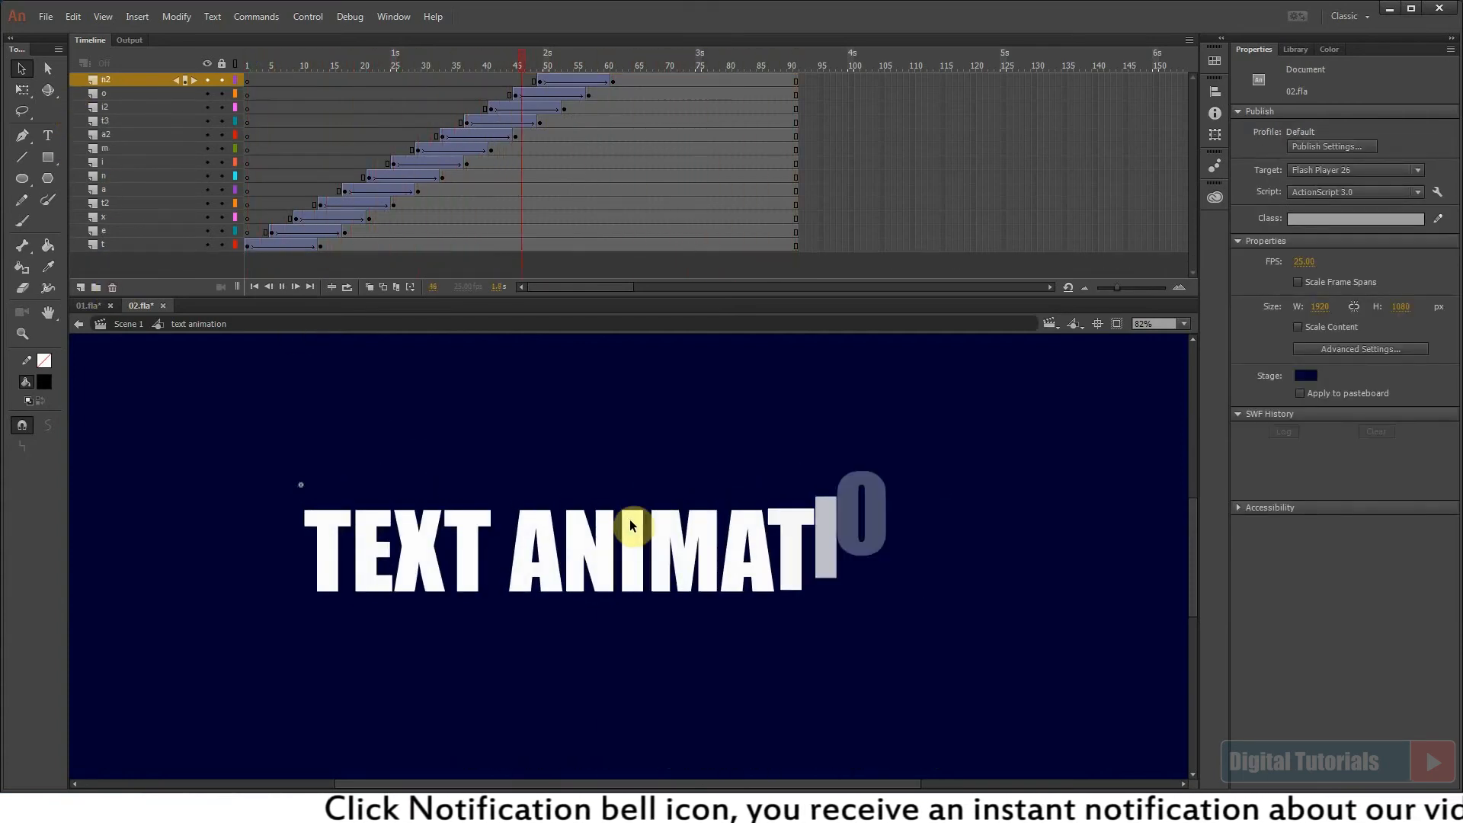
{"action": "key", "text": "Return"}
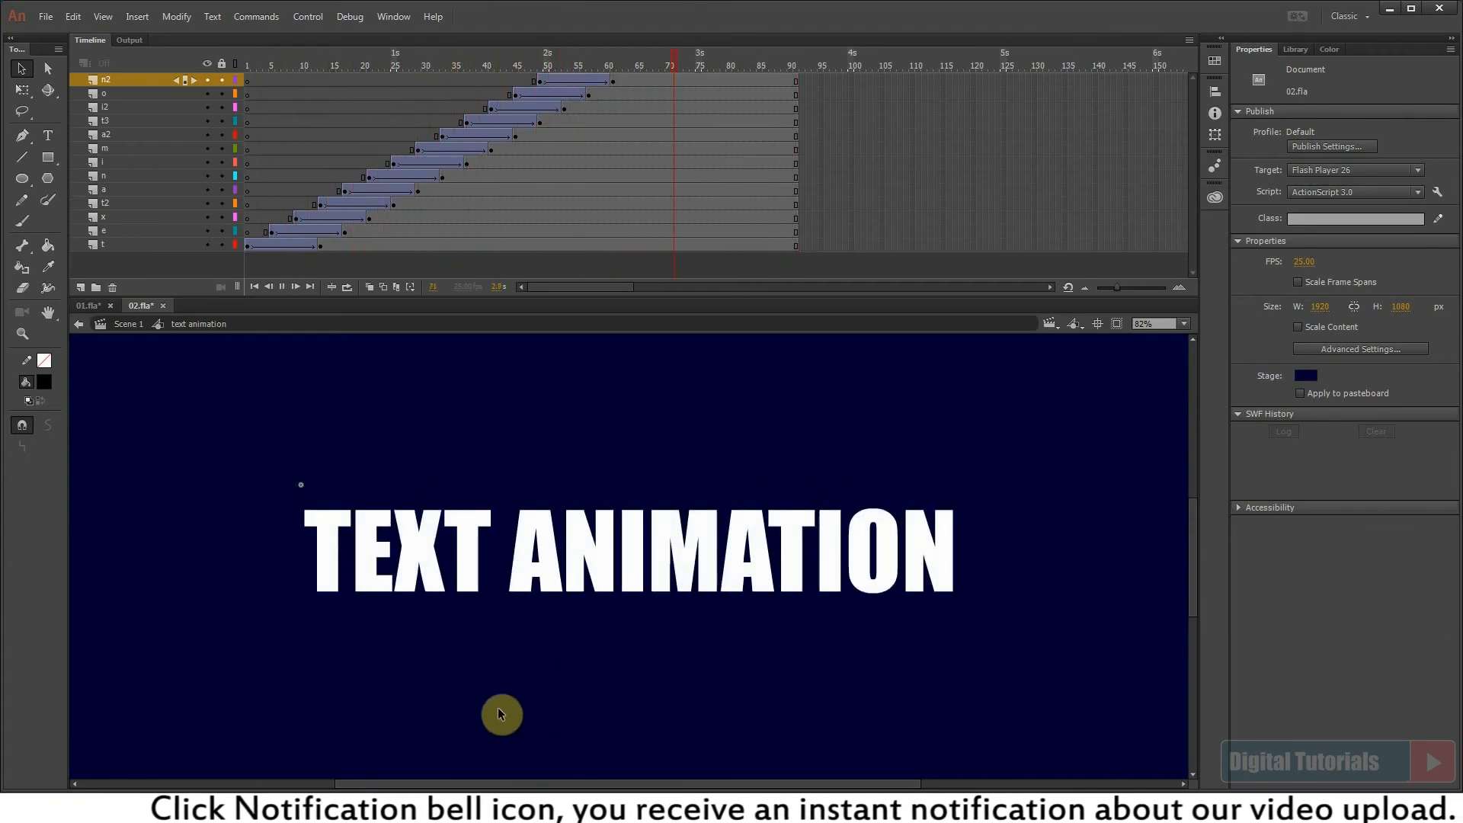
Return to Scene 1, extend Layer_1 to frame 100, and change the looping option of the text animation graphic instance
{"action": "left_click", "coordinate": [123, 326]}
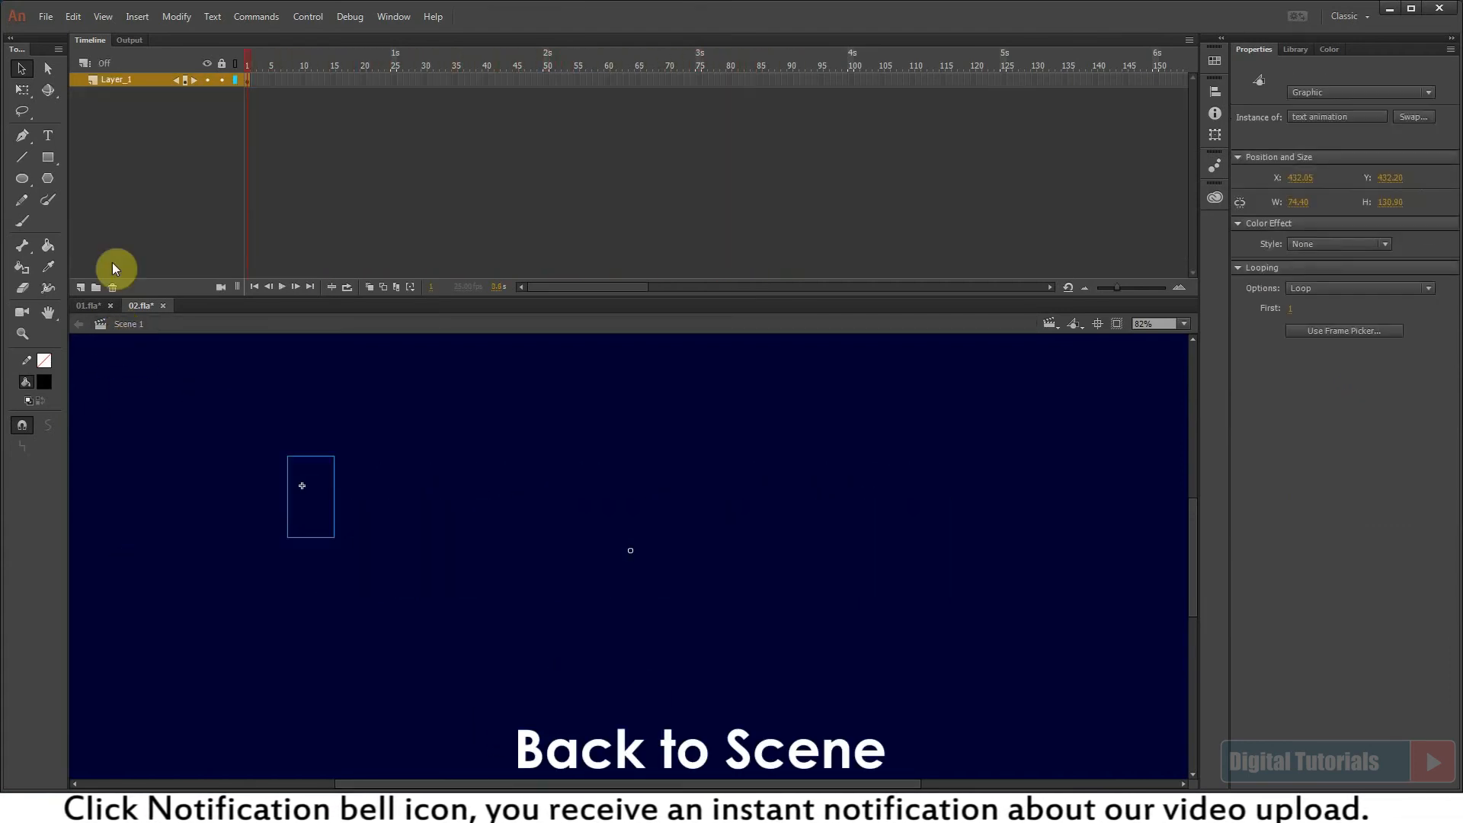
{"action": "left_click", "coordinate": [850, 81]}
{"action": "key", "text": "F5"}
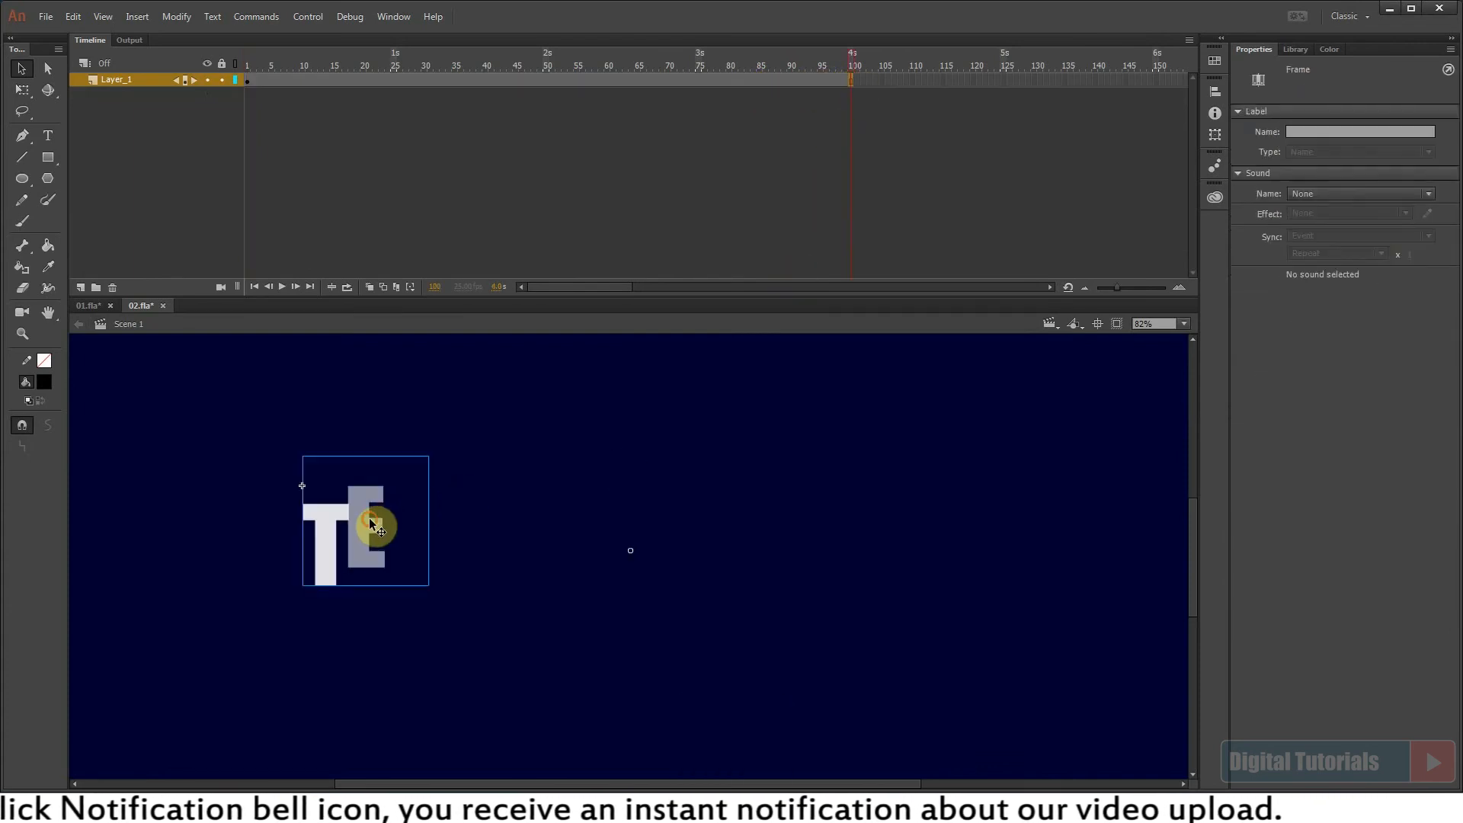
{"action": "left_click", "coordinate": [1345, 288]}
{"action": "left_click", "coordinate": [1326, 321]}
Preview the finished text animation in Scene 1 with the whole stage fitted in an enlarged stage area
{"action": "left_click", "coordinate": [311, 71]}
{"action": "key", "text": "Return"}
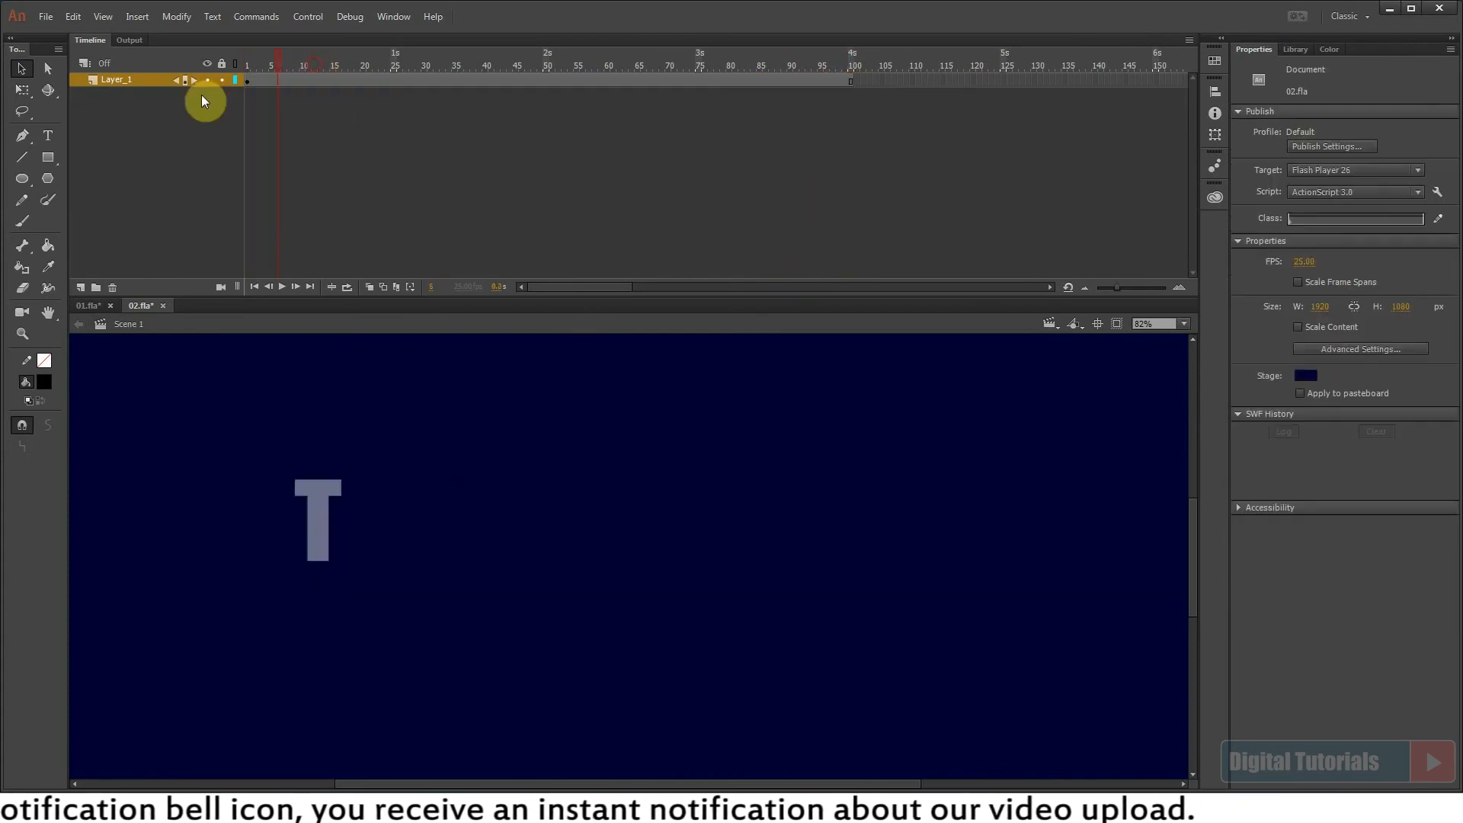
{"action": "left_click", "coordinate": [1184, 323]}
{"action": "left_click", "coordinate": [1174, 340]}
{"action": "left_click_drag", "start_coordinate": [717, 227], "coordinate": [713, 172]}
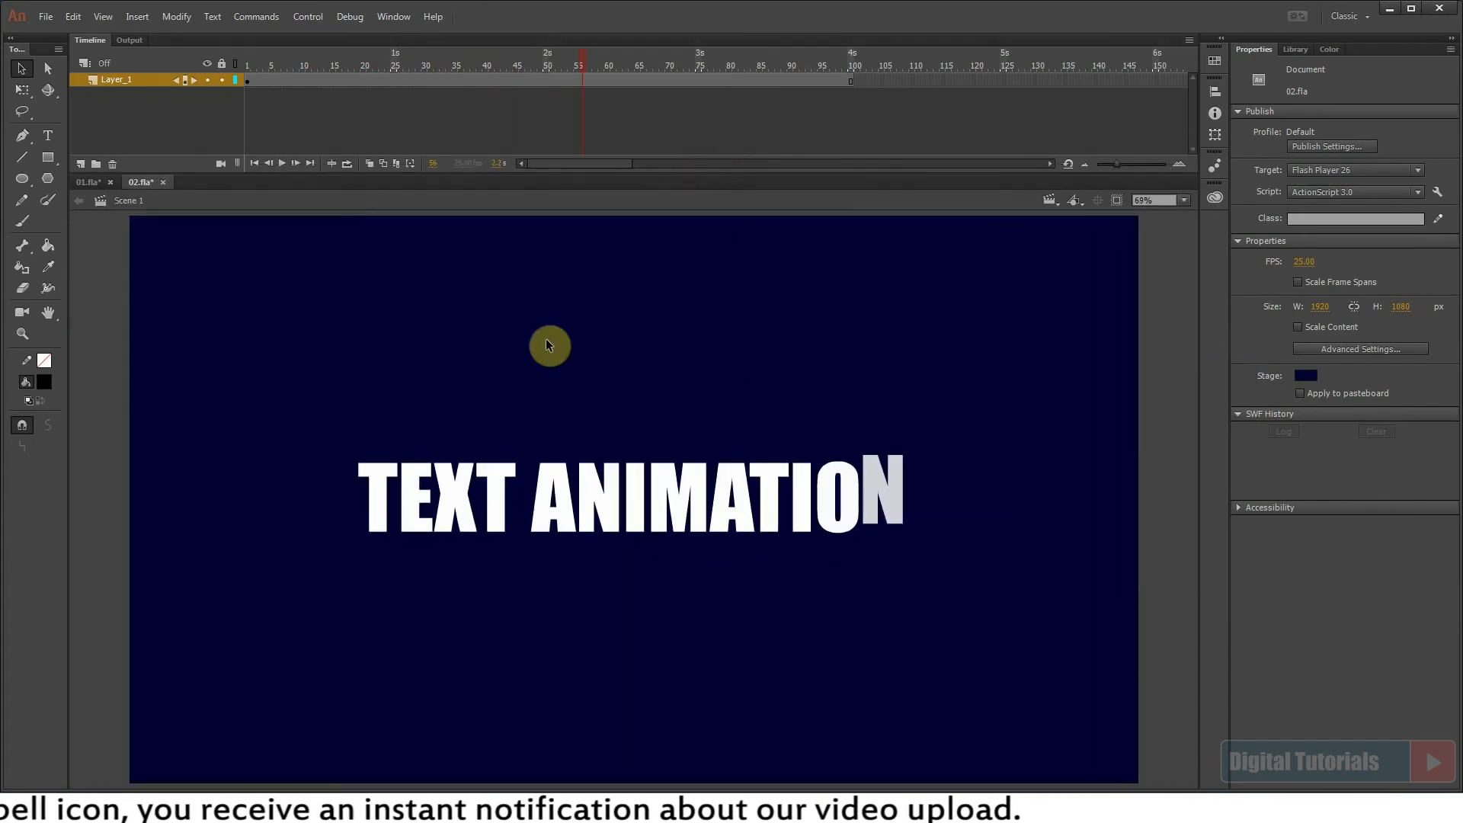
{"action": "left_click", "coordinate": [265, 76]}
{"action": "key", "text": "Return"}
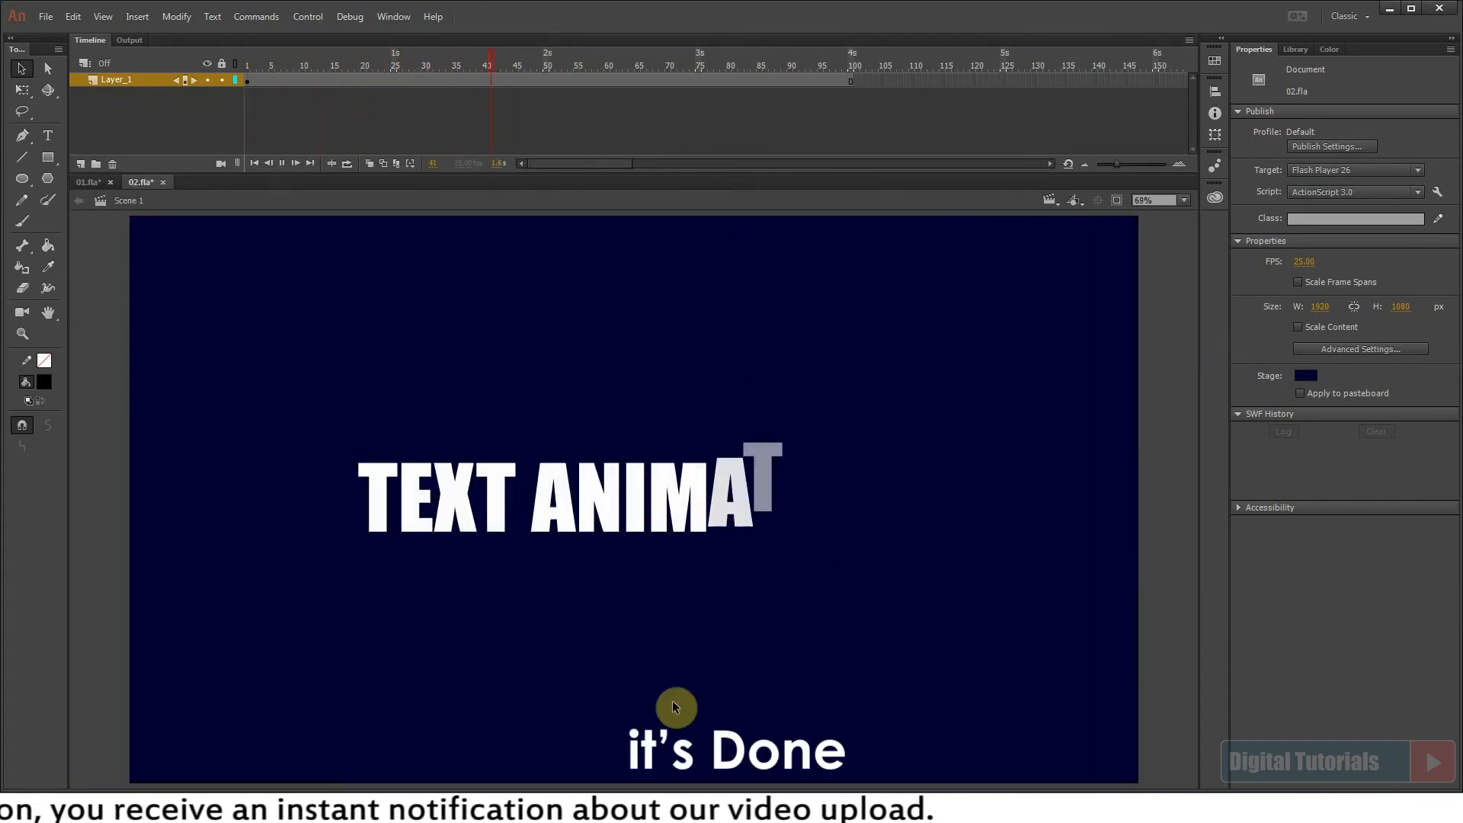